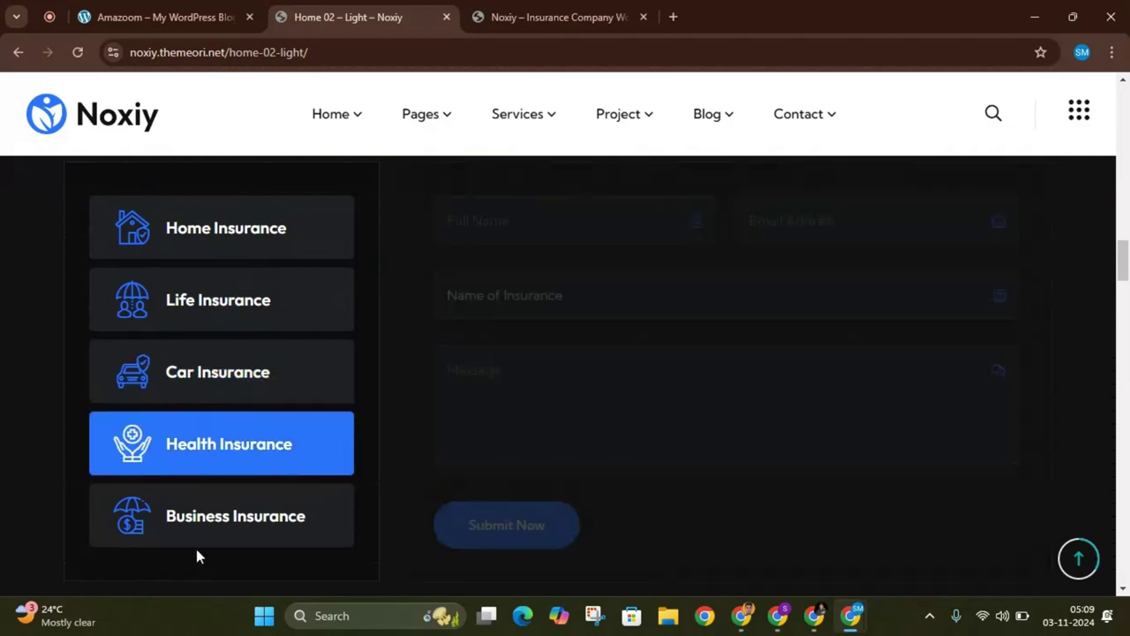
- Review the Noxiy Home 02 – Light demo and the main Noxiy demo page from header to footer
{"action": "scroll", "coordinate": [747, 477], "scroll_direction": "down", "scroll_amount": 8}
{"action": "scroll", "coordinate": [747, 477], "scroll_direction": "down", "scroll_amount": 15}
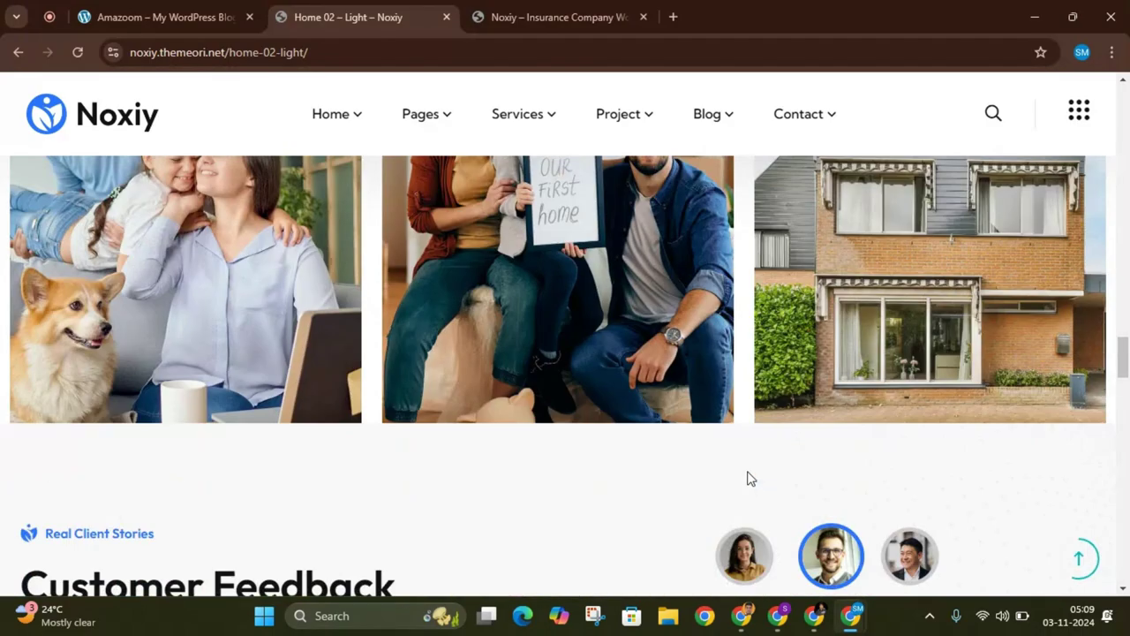
{"action": "scroll", "coordinate": [748, 477], "scroll_direction": "down", "scroll_amount": 15}
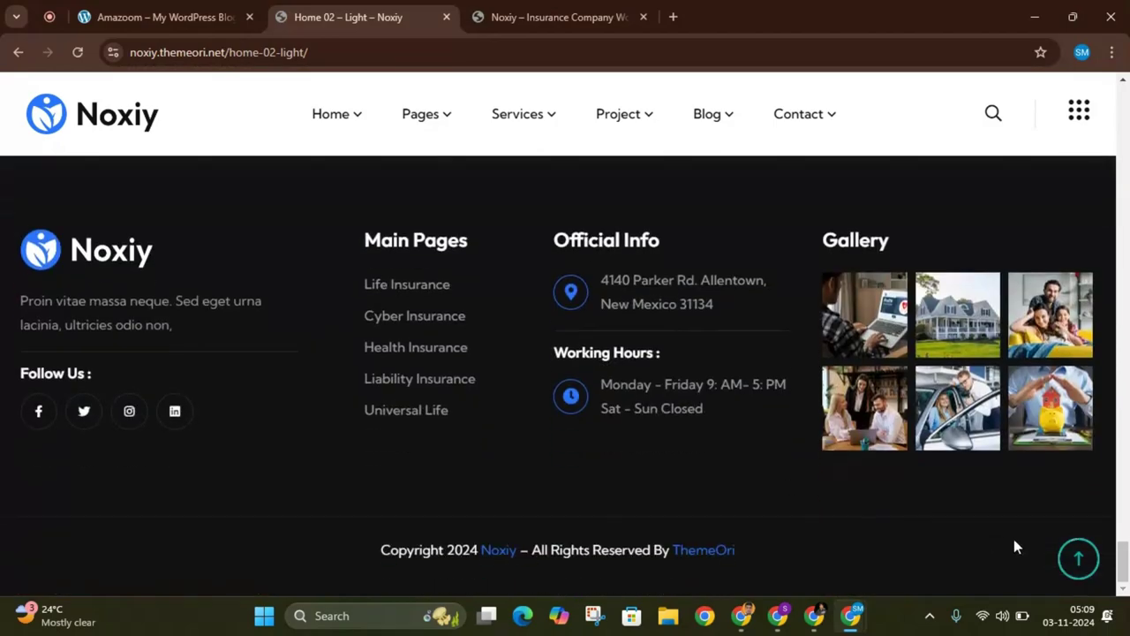
{"action": "left_click", "coordinate": [1080, 557]}
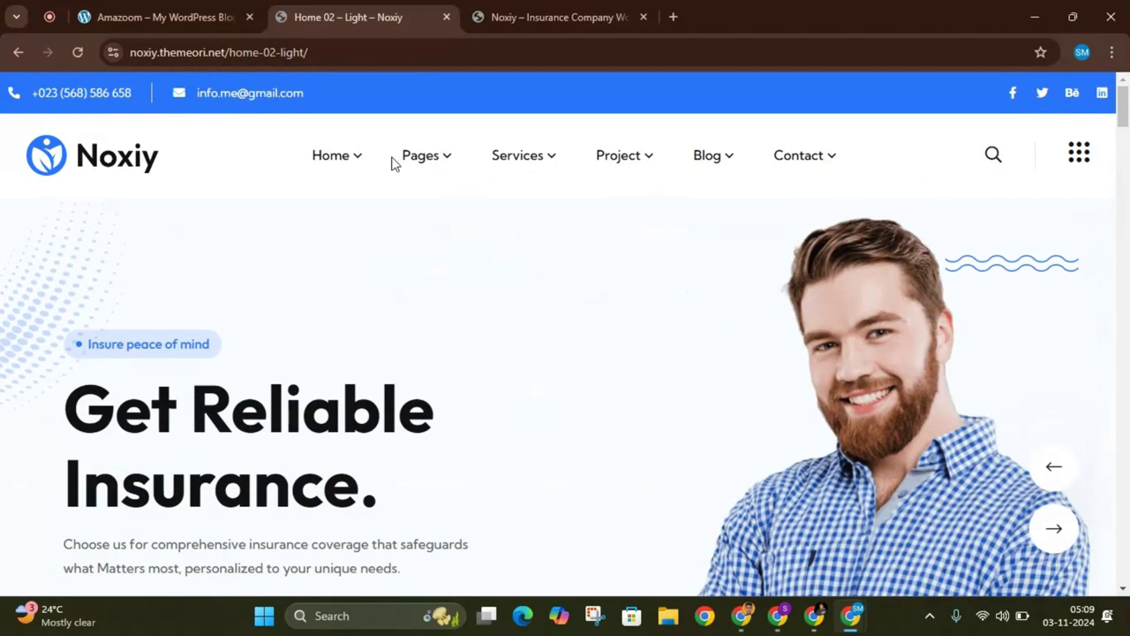
{"action": "left_click", "coordinate": [498, 21]}
{"action": "scroll", "coordinate": [497, 280], "scroll_direction": "down", "scroll_amount": 15}
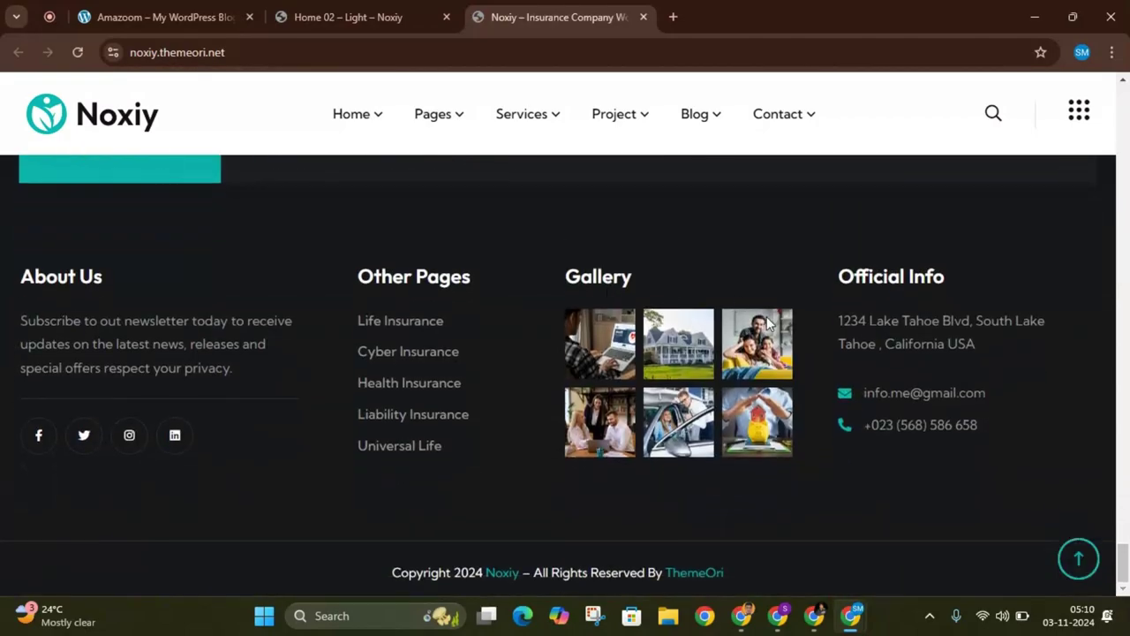
{"action": "left_click", "coordinate": [1076, 555]}
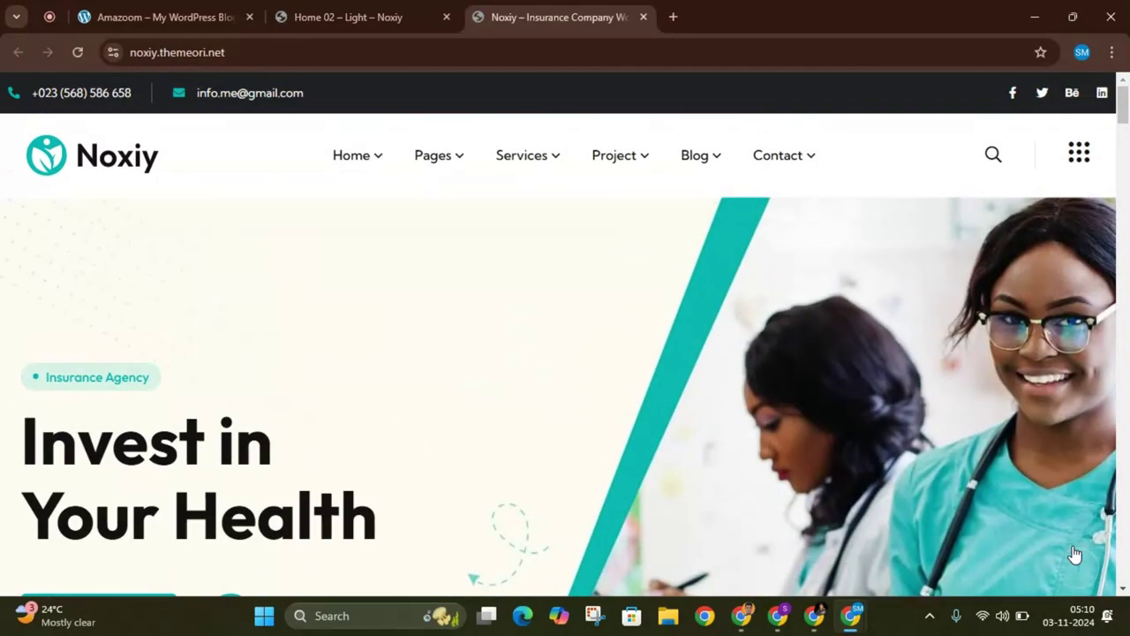
{"action": "mouse_move", "coordinate": [392, 209]}
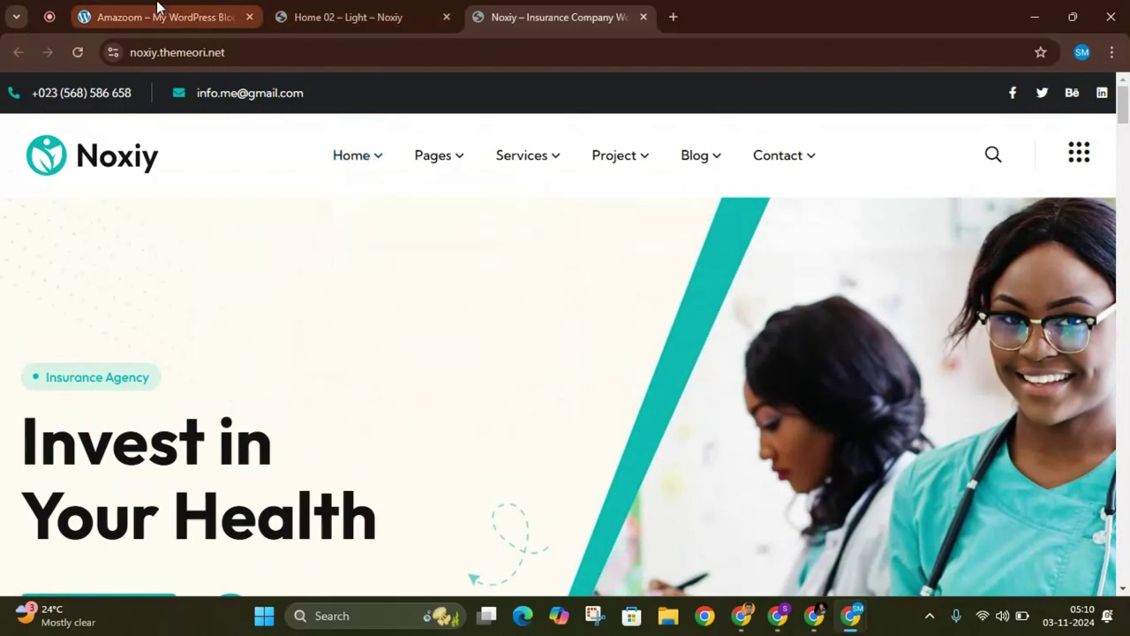
- Open the installed themes list in the Amazoom site's WordPress dashboard
{"action": "left_click", "coordinate": [159, 7]}
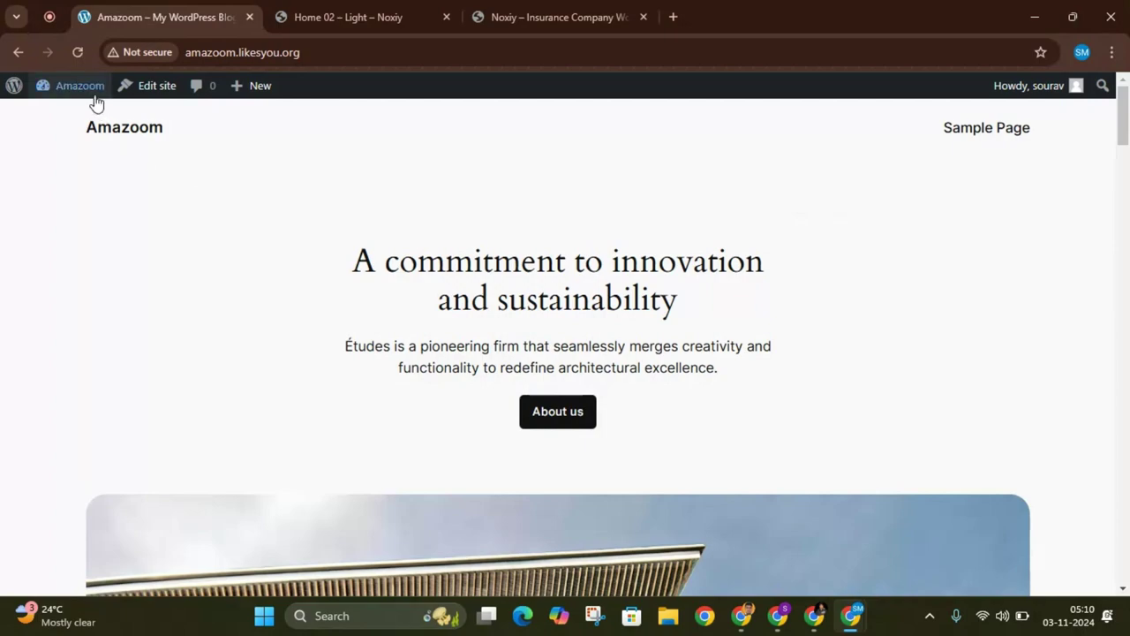
{"action": "mouse_move", "coordinate": [84, 88]}
{"action": "left_click", "coordinate": [63, 114]}
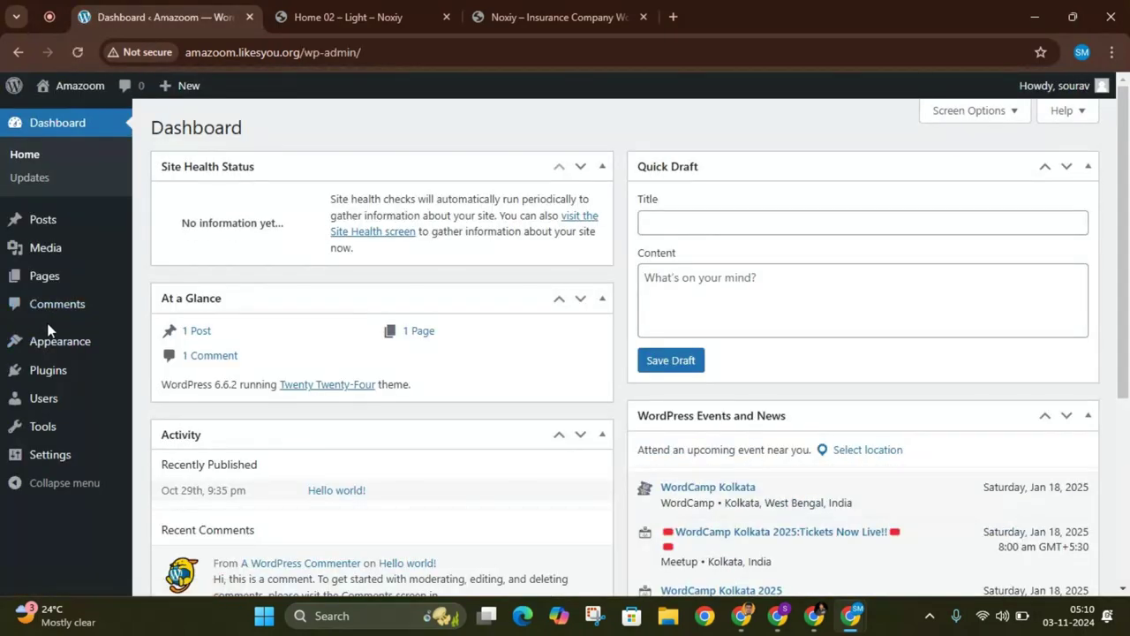
{"action": "left_click", "coordinate": [62, 350]}
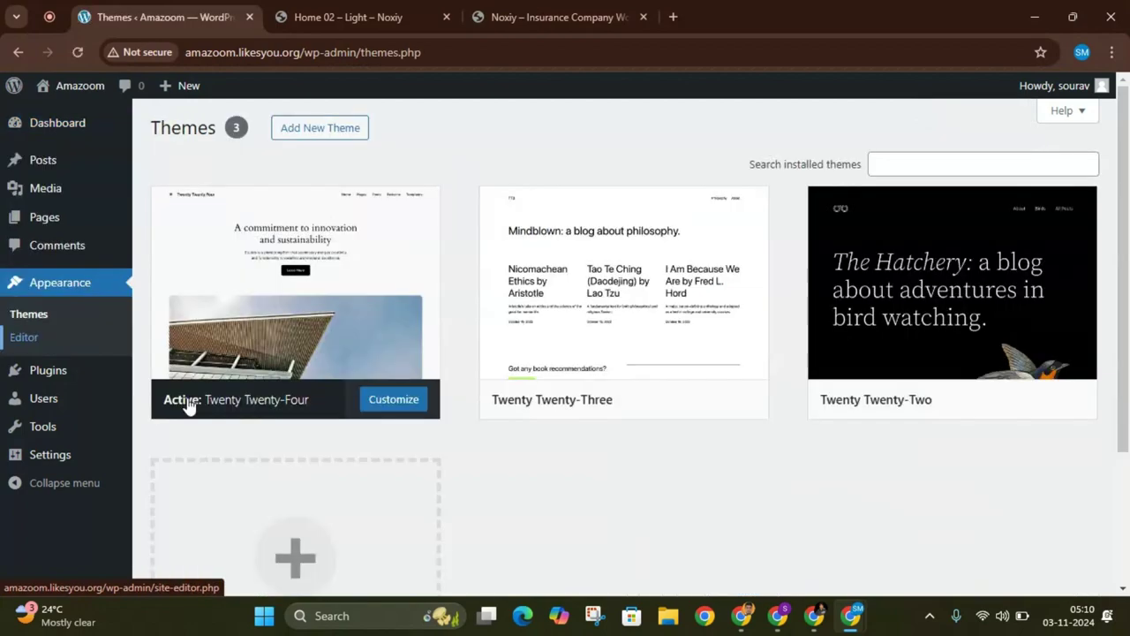
{"action": "mouse_move", "coordinate": [189, 405]}
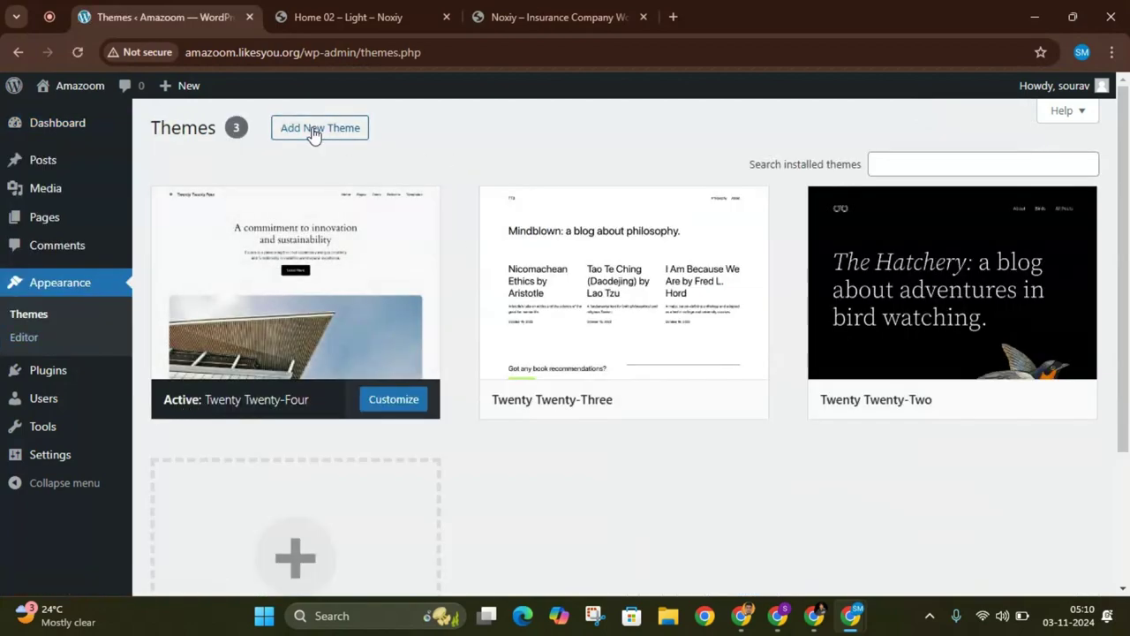
- Install a new theme by uploading noxiy.zip from the noxiy-full-package folder in Downloads
{"action": "left_click", "coordinate": [340, 131]}
{"action": "left_click", "coordinate": [344, 138]}
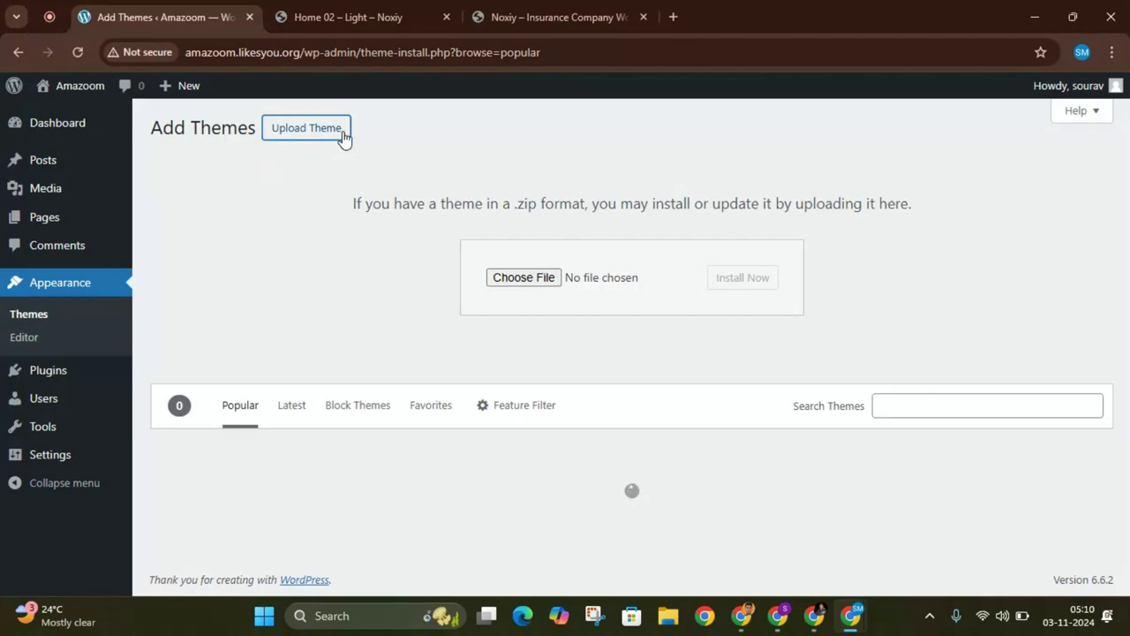
{"action": "left_click", "coordinate": [522, 277]}
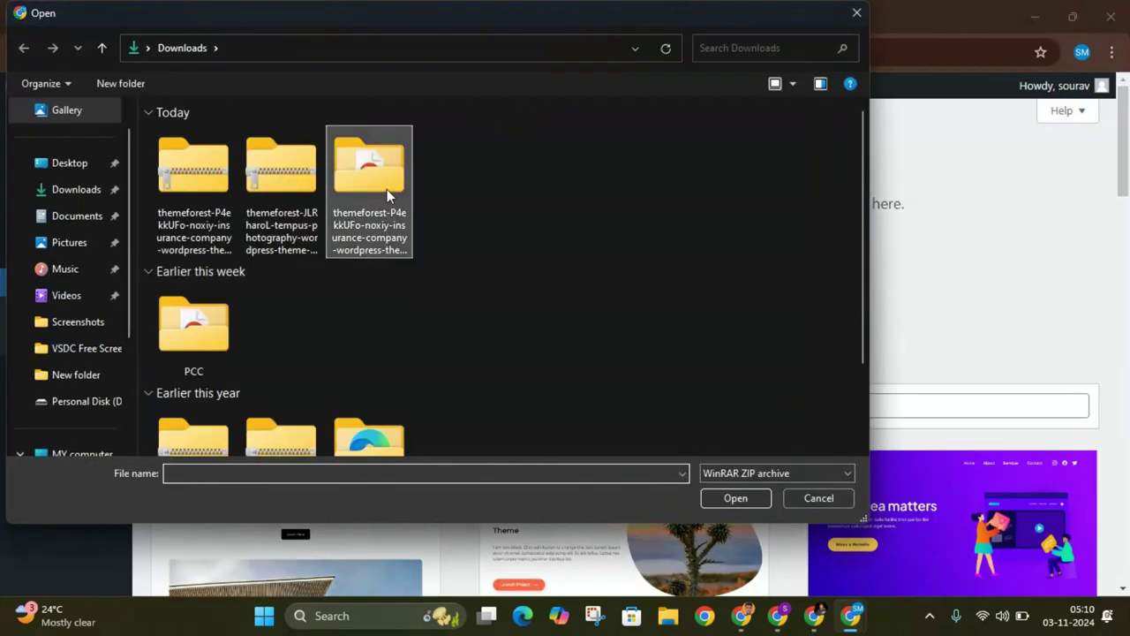
{"action": "double_click", "coordinate": [387, 189]}
{"action": "double_click", "coordinate": [299, 181]}
{"action": "double_click", "coordinate": [228, 156]}
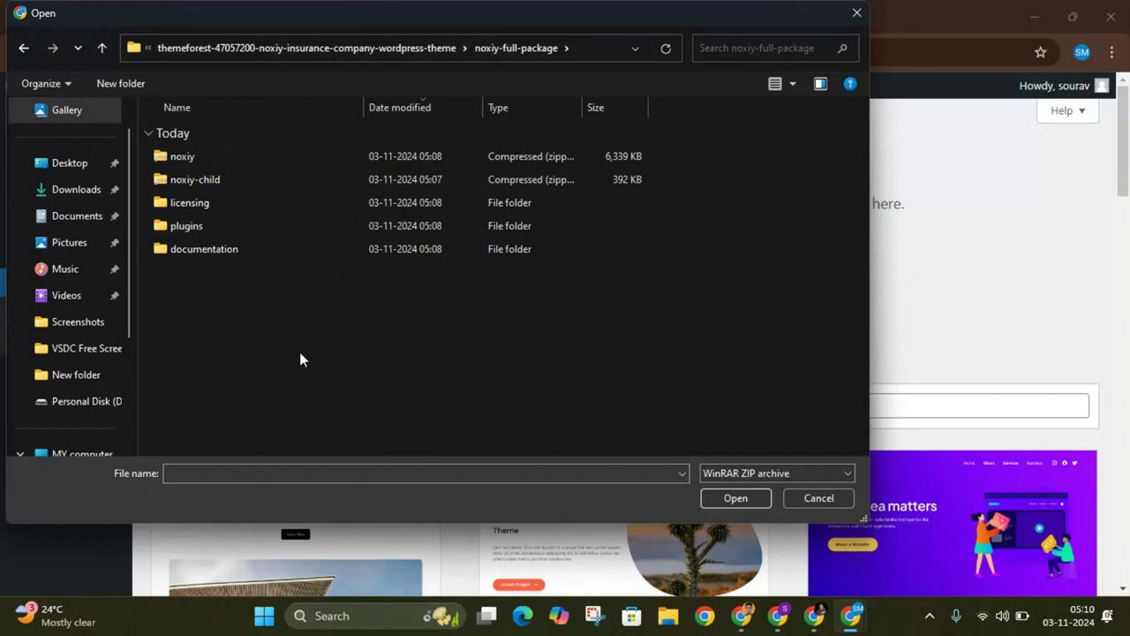
{"action": "left_click", "coordinate": [202, 155]}
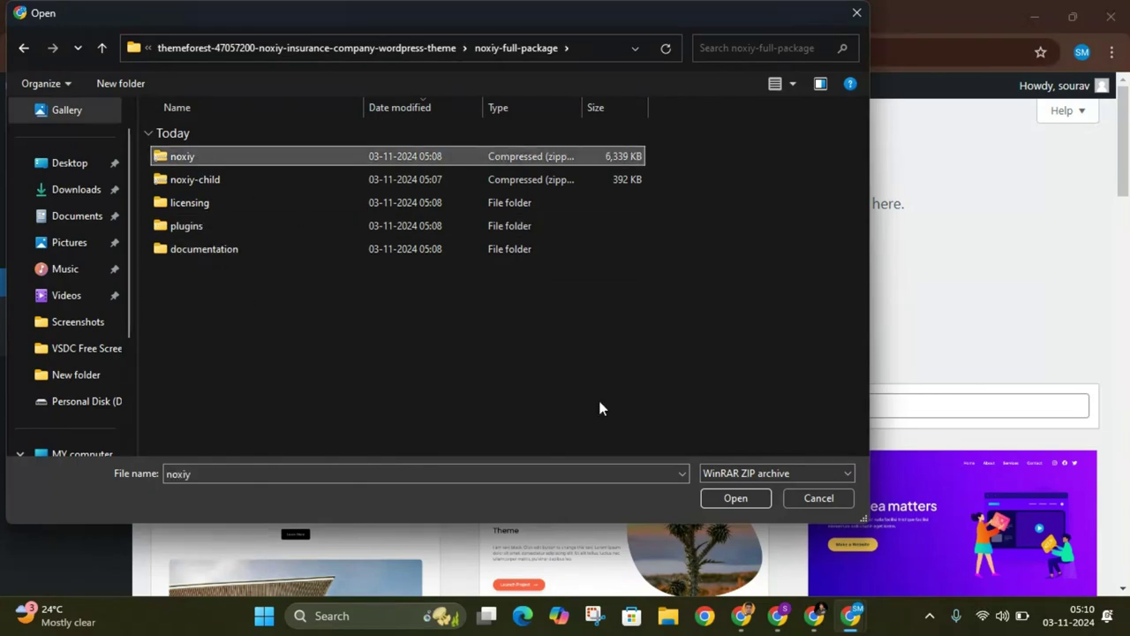
{"action": "left_click", "coordinate": [726, 502]}
{"action": "left_click", "coordinate": [732, 283]}
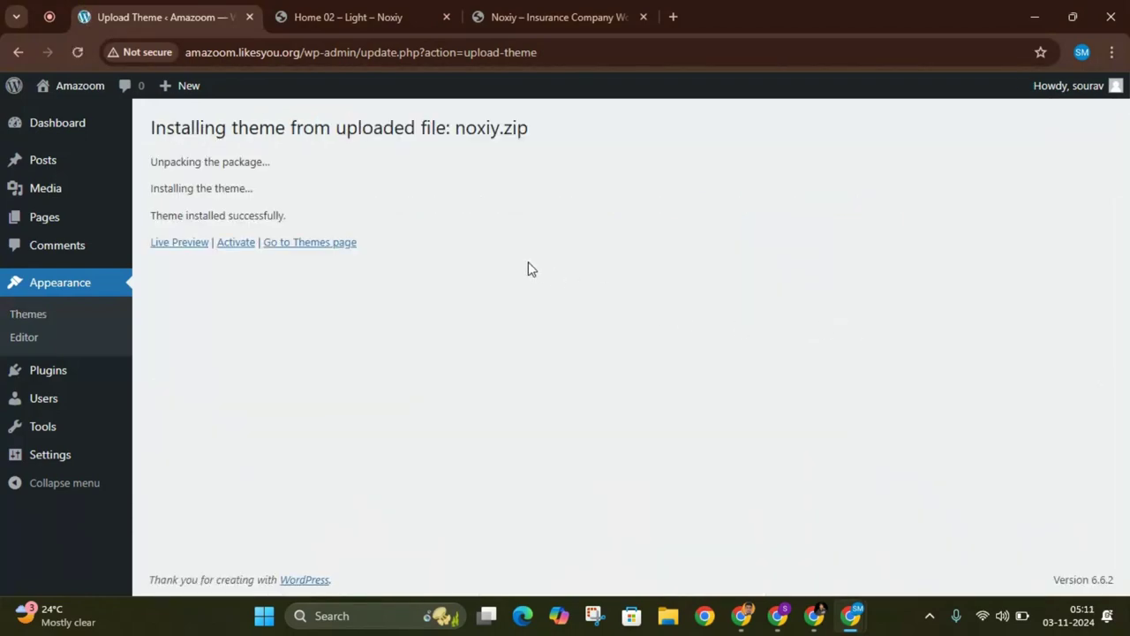
- Install the child theme by uploading noxiy-child.zip, and activate it
{"action": "left_click", "coordinate": [46, 312]}
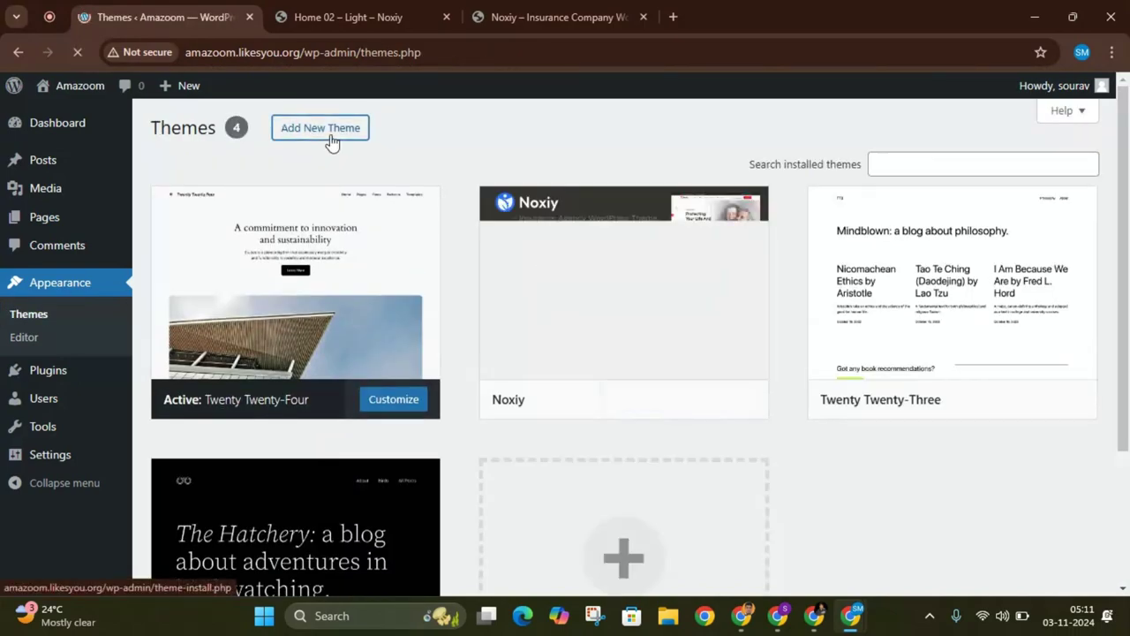
{"action": "left_click", "coordinate": [331, 134]}
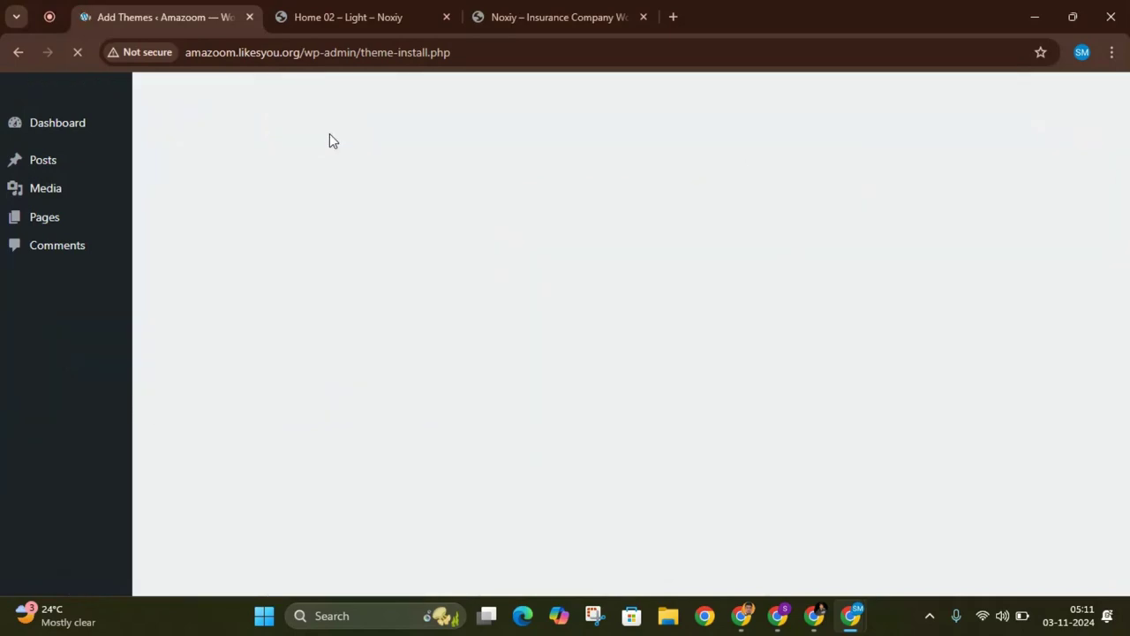
{"action": "left_click", "coordinate": [324, 134]}
{"action": "left_click", "coordinate": [518, 276]}
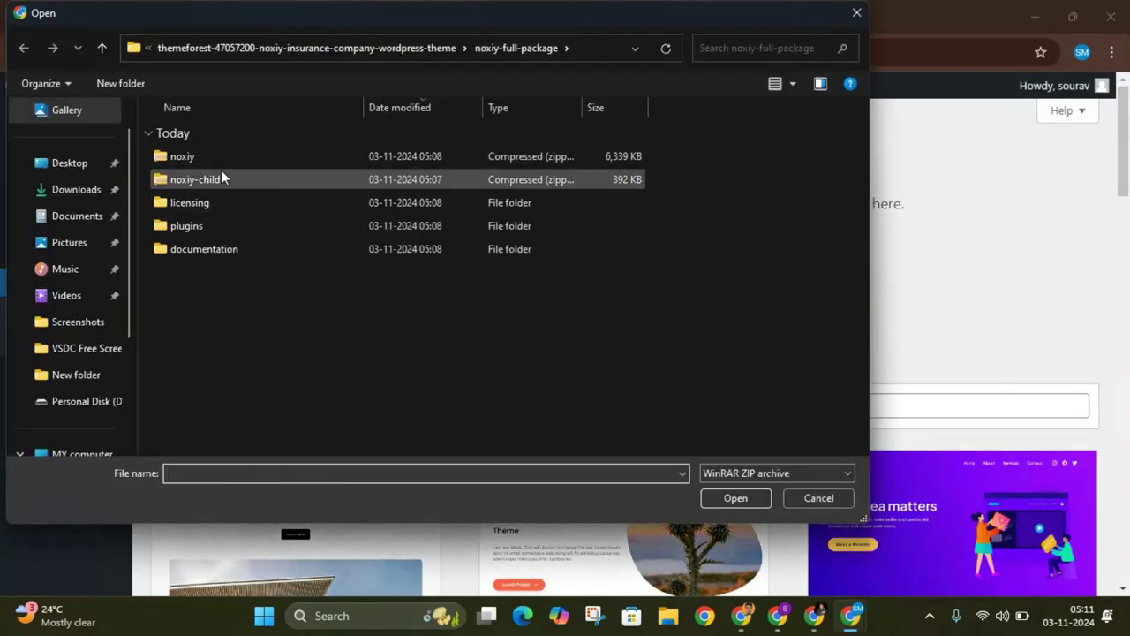
{"action": "left_click", "coordinate": [221, 177]}
{"action": "left_click", "coordinate": [732, 500]}
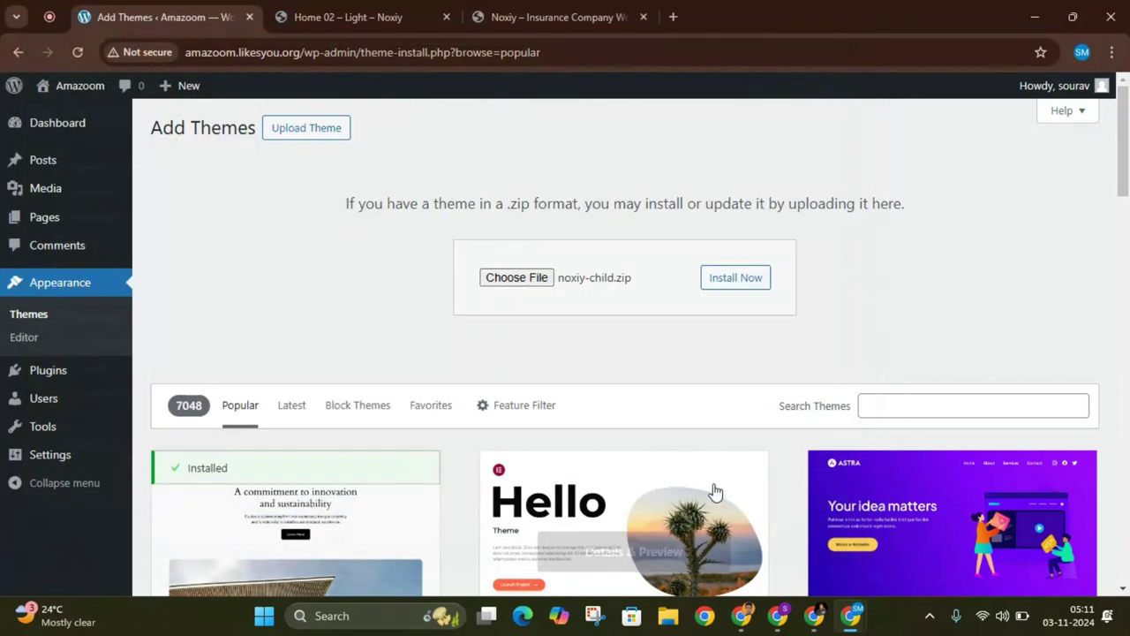
{"action": "left_click", "coordinate": [738, 281]}
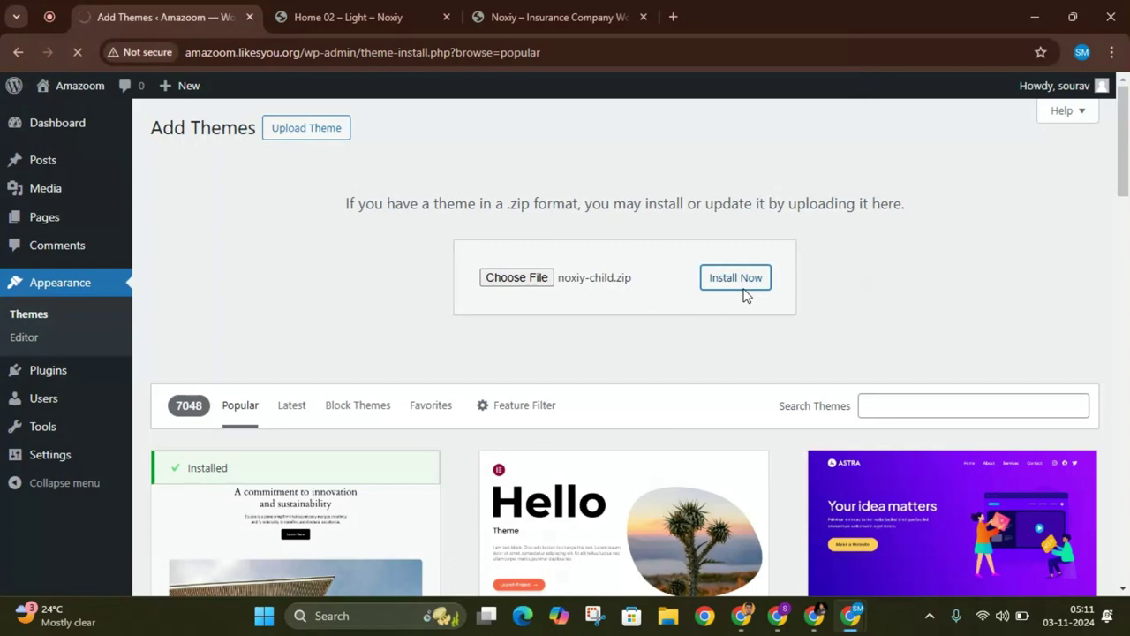
{"action": "left_click", "coordinate": [236, 296]}
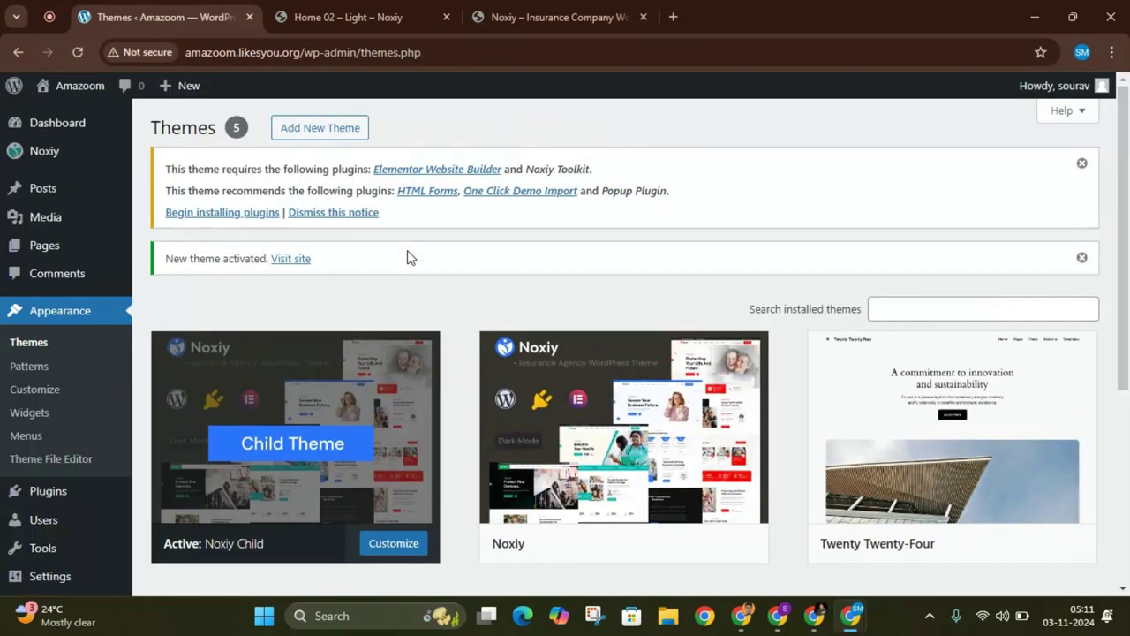
- Bulk install all the plugins the Noxiy theme requires and recommends
{"action": "left_click", "coordinate": [252, 219]}
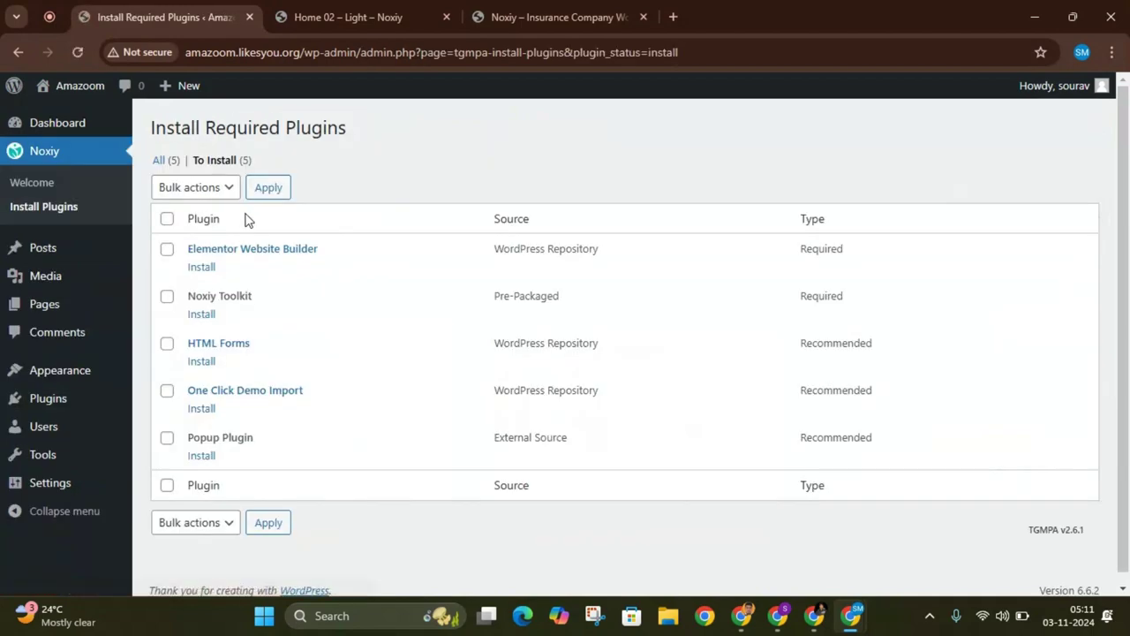
{"action": "left_click", "coordinate": [167, 219]}
{"action": "left_click", "coordinate": [183, 189]}
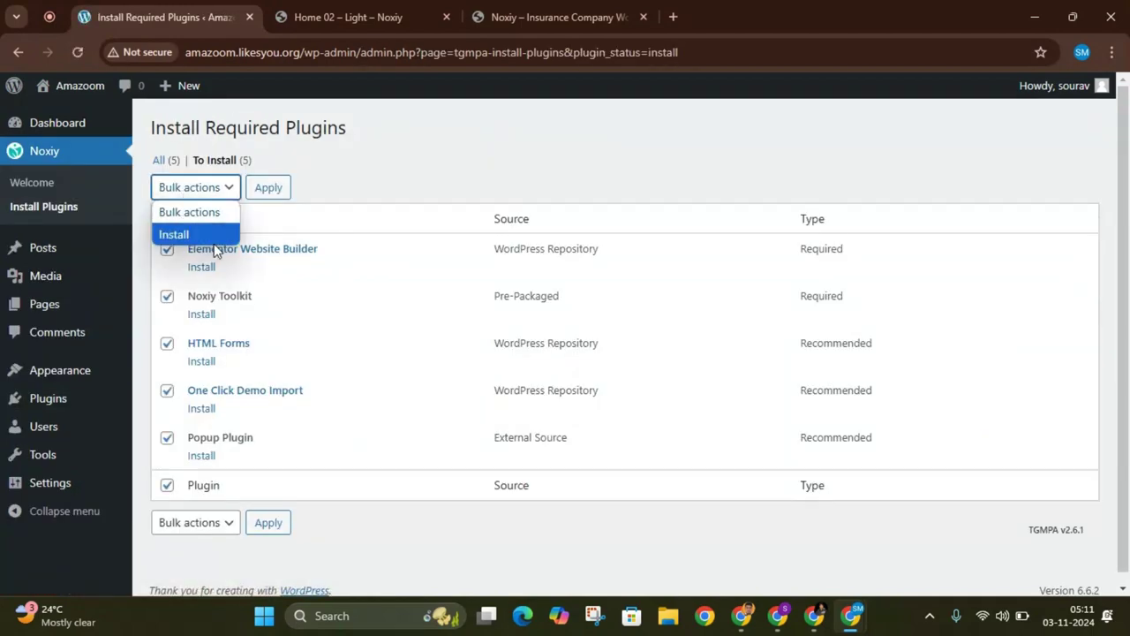
{"action": "left_click", "coordinate": [184, 233]}
{"action": "left_click", "coordinate": [268, 189]}
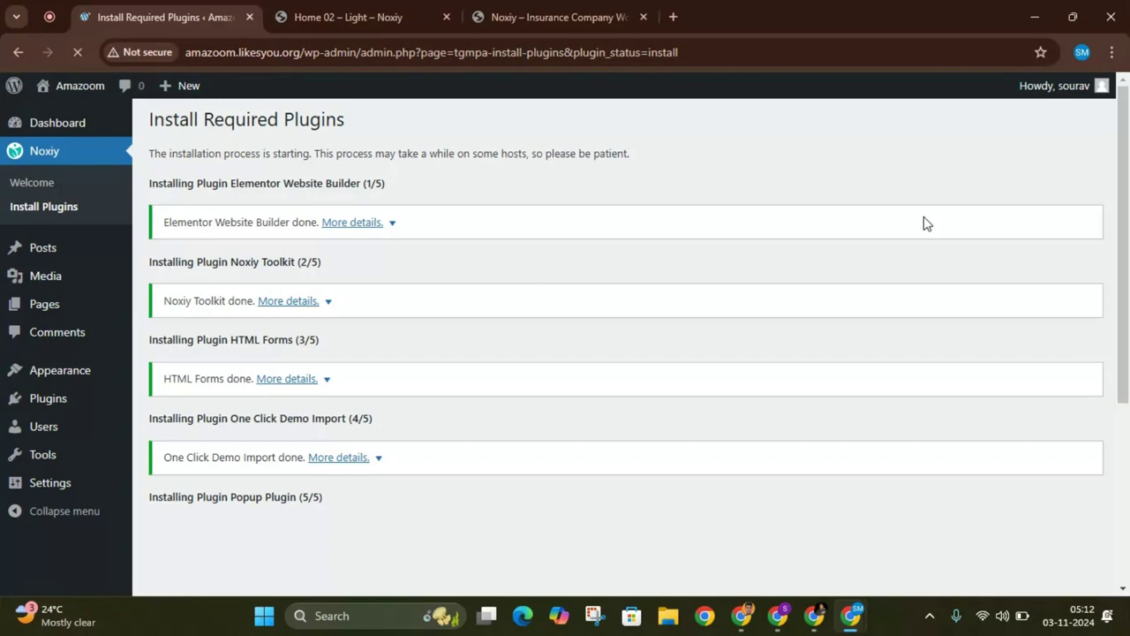
- Return to the required plugins list and bulk activate all of the installed plugins
{"action": "scroll", "coordinate": [901, 256], "scroll_direction": "down", "scroll_amount": 3}
{"action": "left_click", "coordinate": [291, 354]}
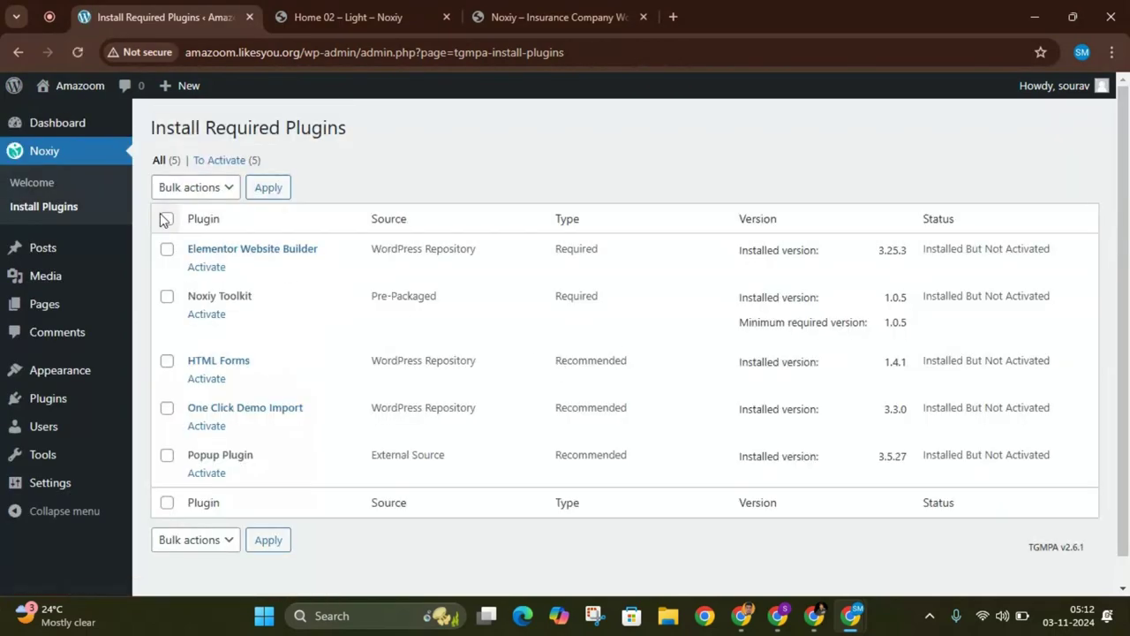
{"action": "left_click", "coordinate": [167, 218]}
{"action": "left_click", "coordinate": [187, 188]}
{"action": "left_click", "coordinate": [182, 276]}
{"action": "left_click", "coordinate": [267, 187]}
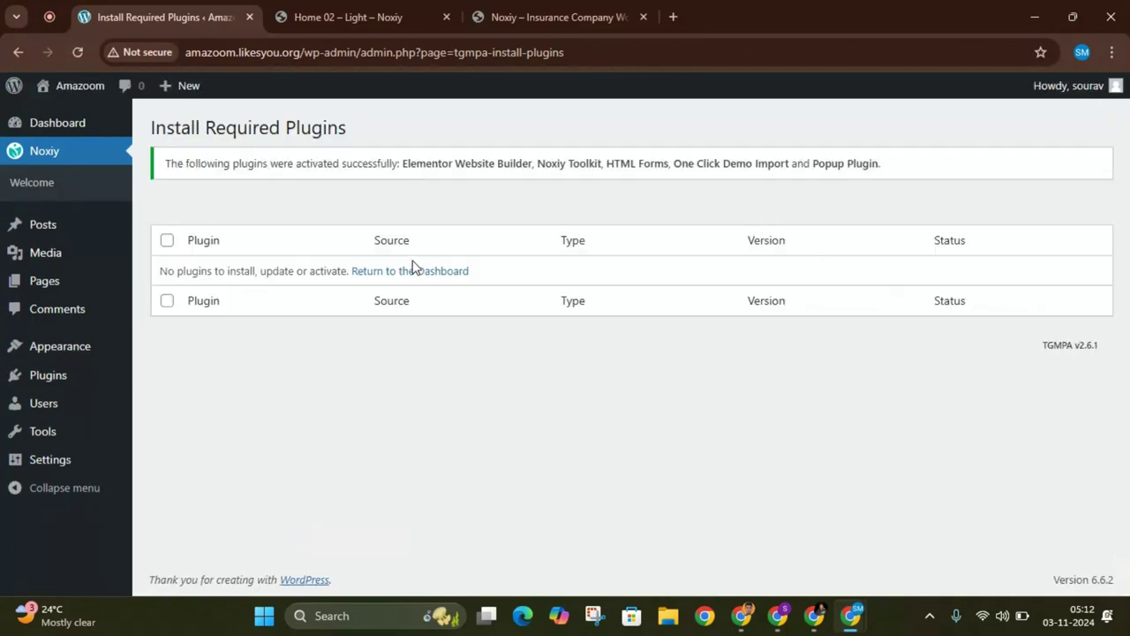
- Return to the dashboard, skipping the Elementor onboarding, and open the Noxiy theme's demo import page
{"action": "left_click", "coordinate": [408, 278]}
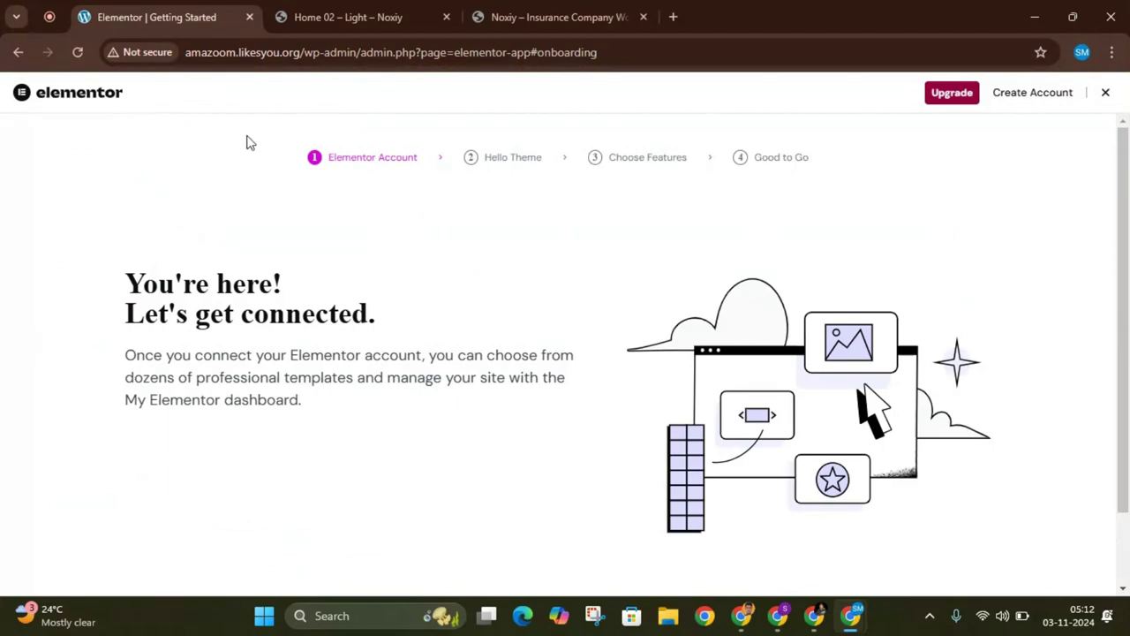
{"action": "left_click", "coordinate": [1106, 94]}
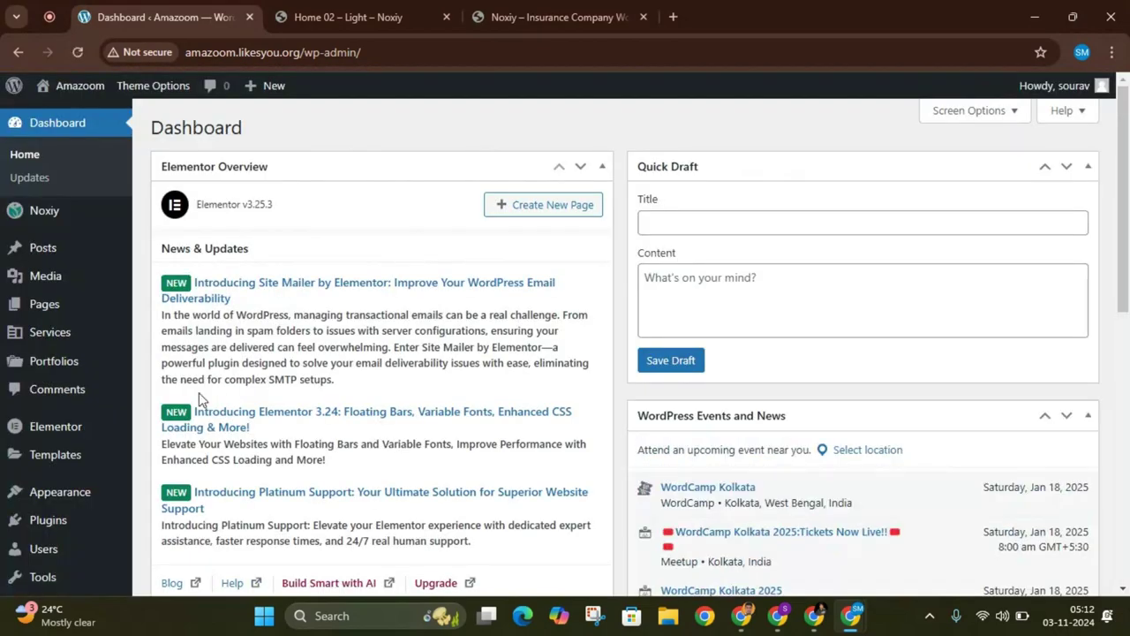
{"action": "mouse_move", "coordinate": [68, 221]}
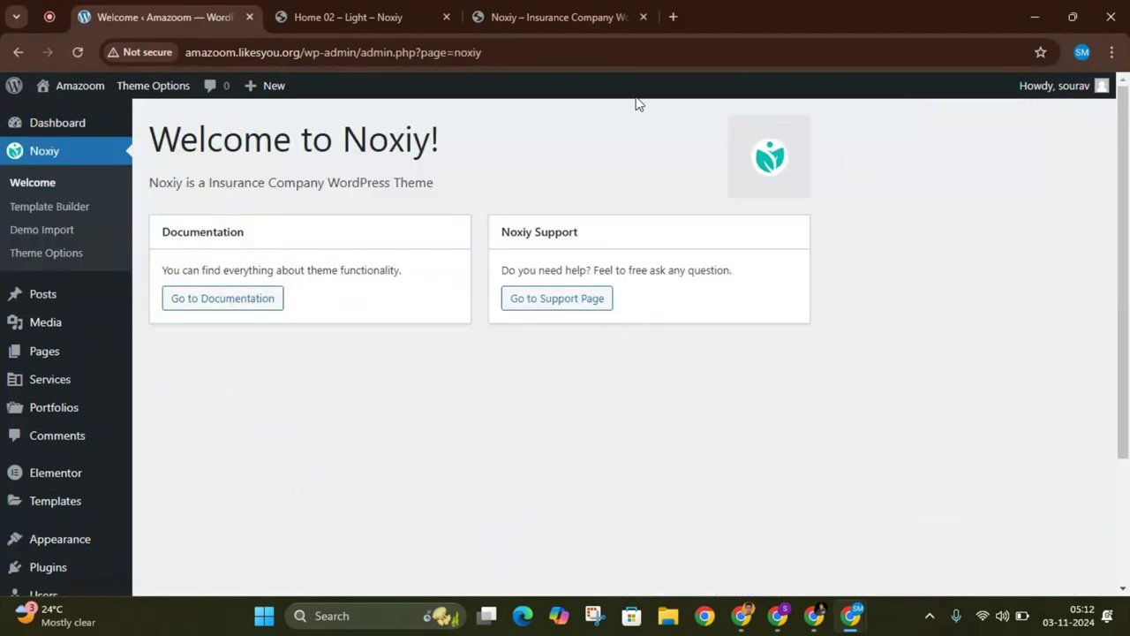
{"action": "left_click", "coordinate": [19, 231]}
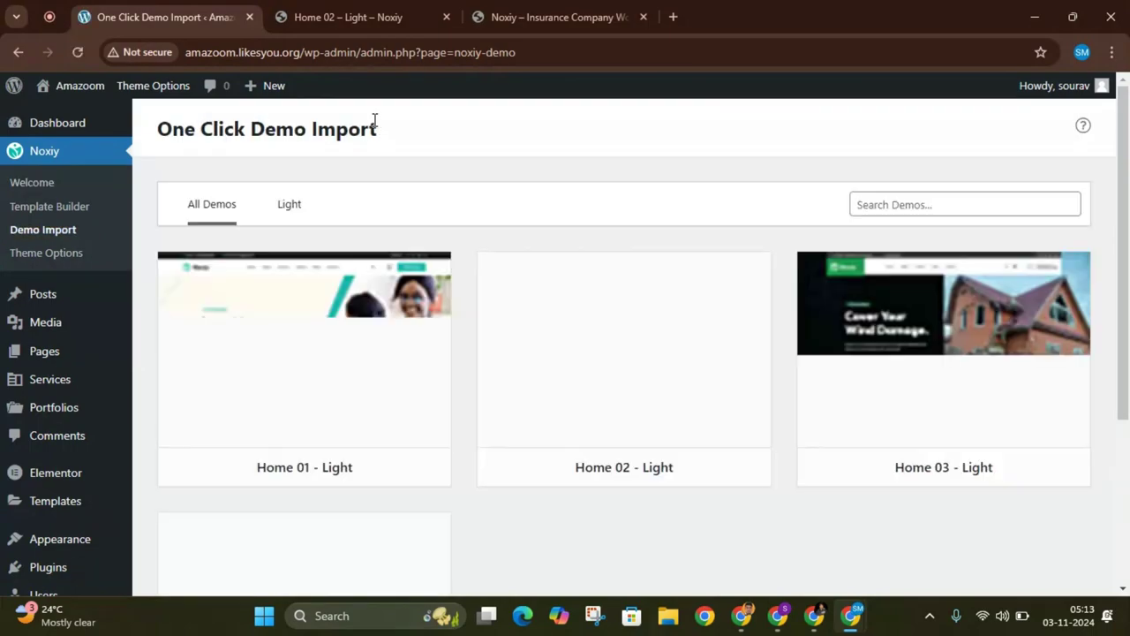
- Look through the available demos and choose Home 02 - Light for import
{"action": "scroll", "coordinate": [717, 439], "scroll_direction": "down", "scroll_amount": 3}
{"action": "scroll", "coordinate": [717, 439], "scroll_direction": "up", "scroll_amount": 4}
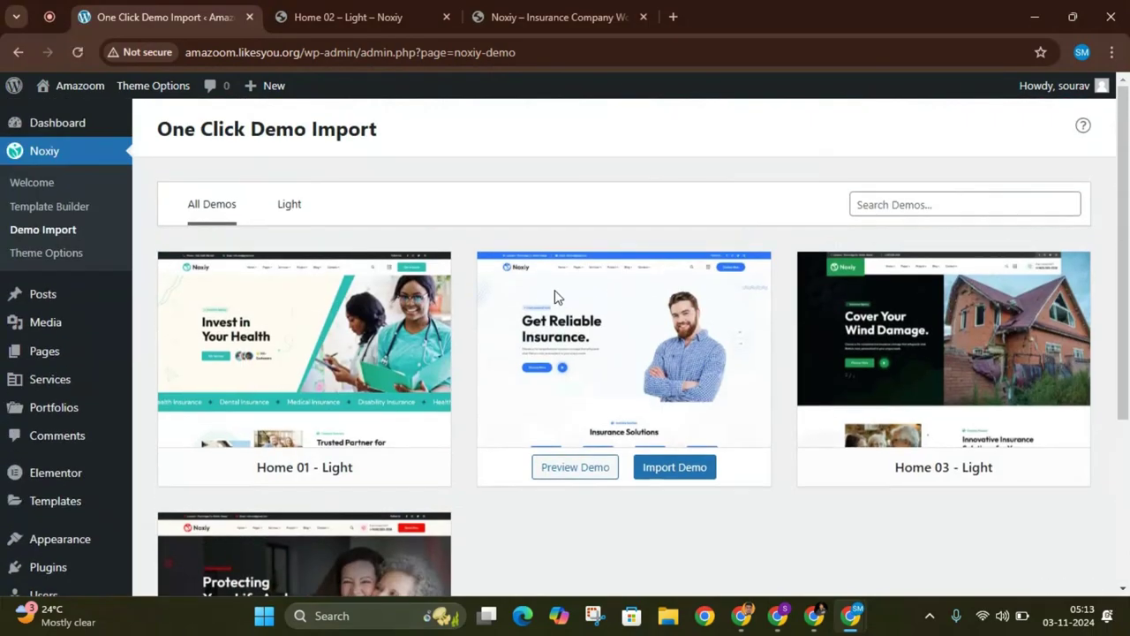
{"action": "scroll", "coordinate": [610, 421], "scroll_direction": "down", "scroll_amount": 3}
{"action": "left_click", "coordinate": [698, 304]}
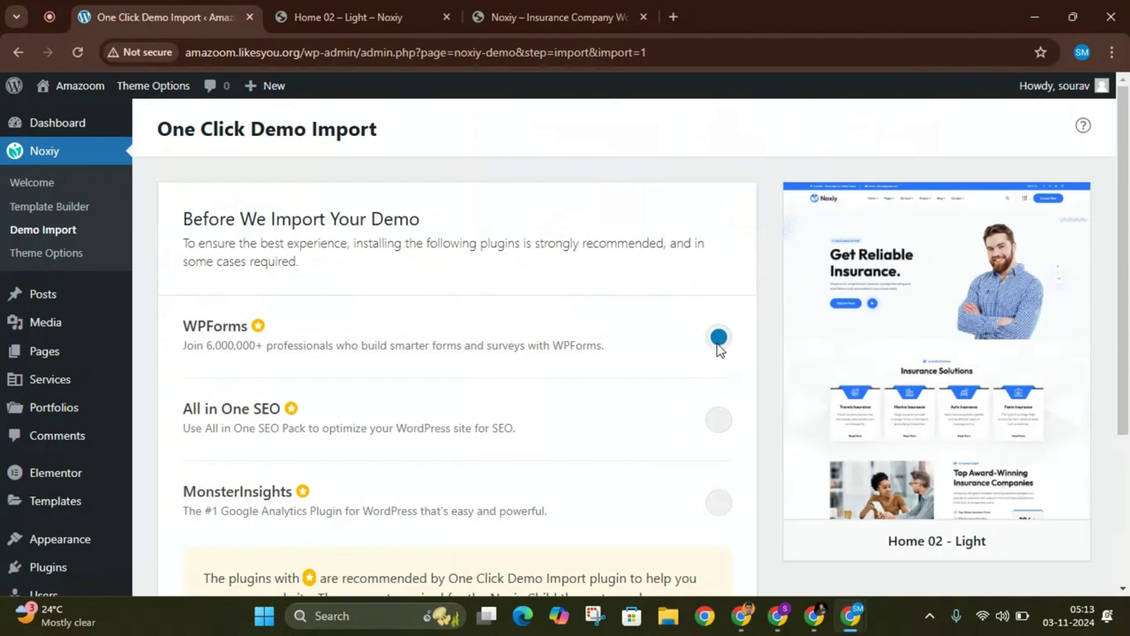
- Deselect the optional WPForms plugin, leave the other recommended plugins off, and run the demo import
{"action": "scroll", "coordinate": [717, 349], "scroll_direction": "down", "scroll_amount": 1}
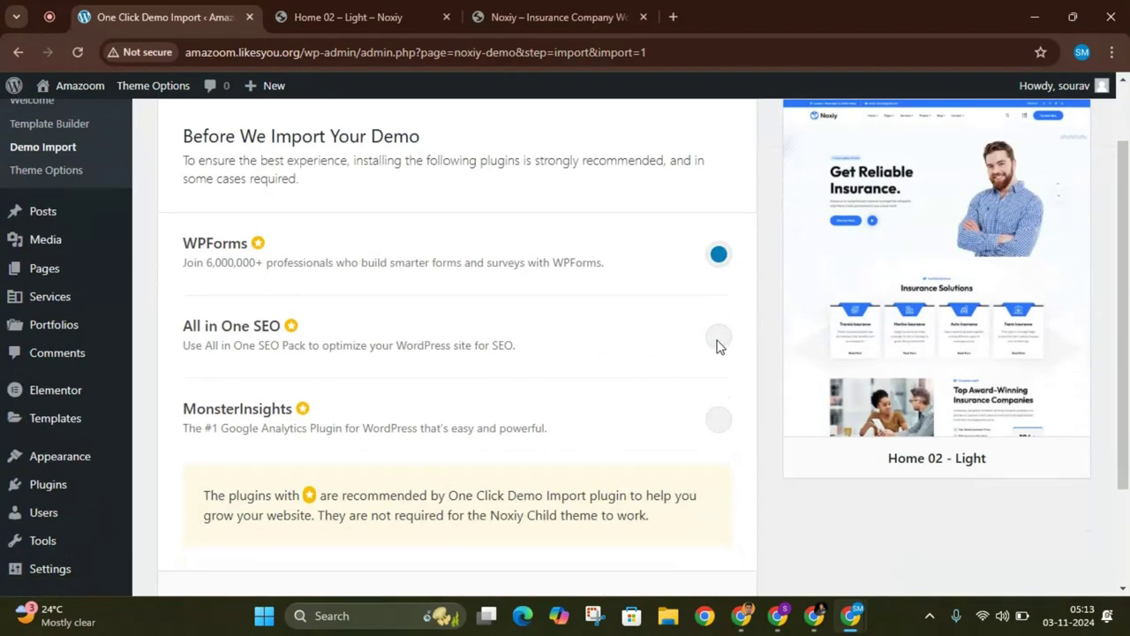
{"action": "left_click_drag", "start_coordinate": [181, 145], "coordinate": [413, 137]}
{"action": "left_click", "coordinate": [415, 179]}
{"action": "left_click", "coordinate": [721, 338]}
{"action": "scroll", "coordinate": [719, 371], "scroll_direction": "down", "scroll_amount": 1}
{"action": "left_click", "coordinate": [719, 255]}
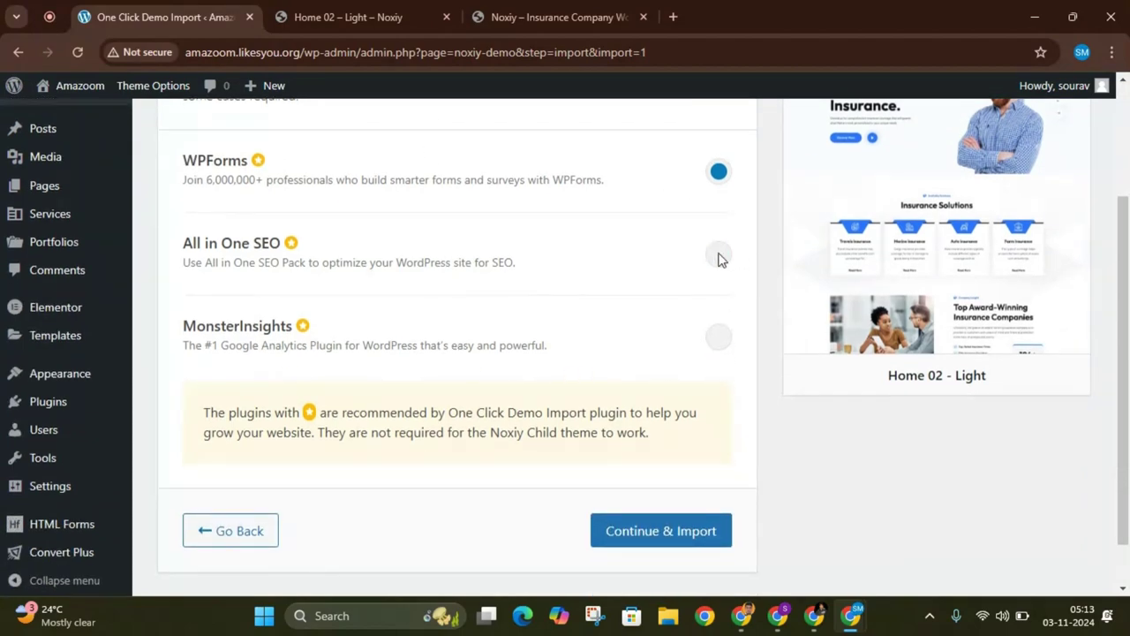
{"action": "left_click", "coordinate": [719, 171]}
{"action": "scroll", "coordinate": [495, 380], "scroll_direction": "down", "scroll_amount": 1}
{"action": "left_click", "coordinate": [621, 475]}
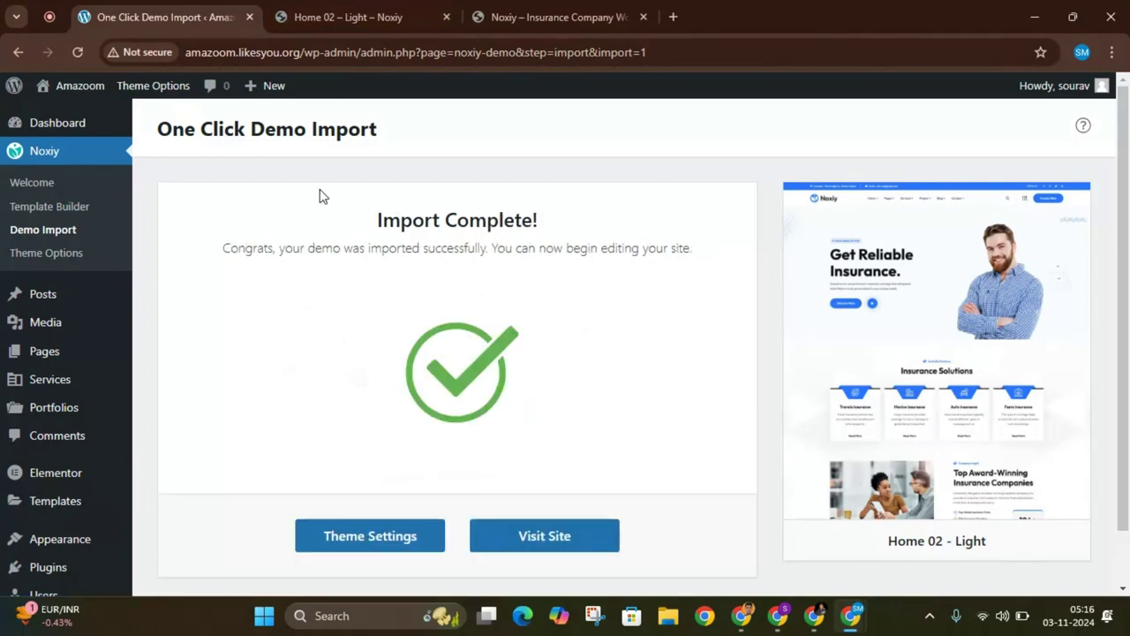
- Open the live site and look over the imported home page and its header menu
{"action": "left_click", "coordinate": [501, 550]}
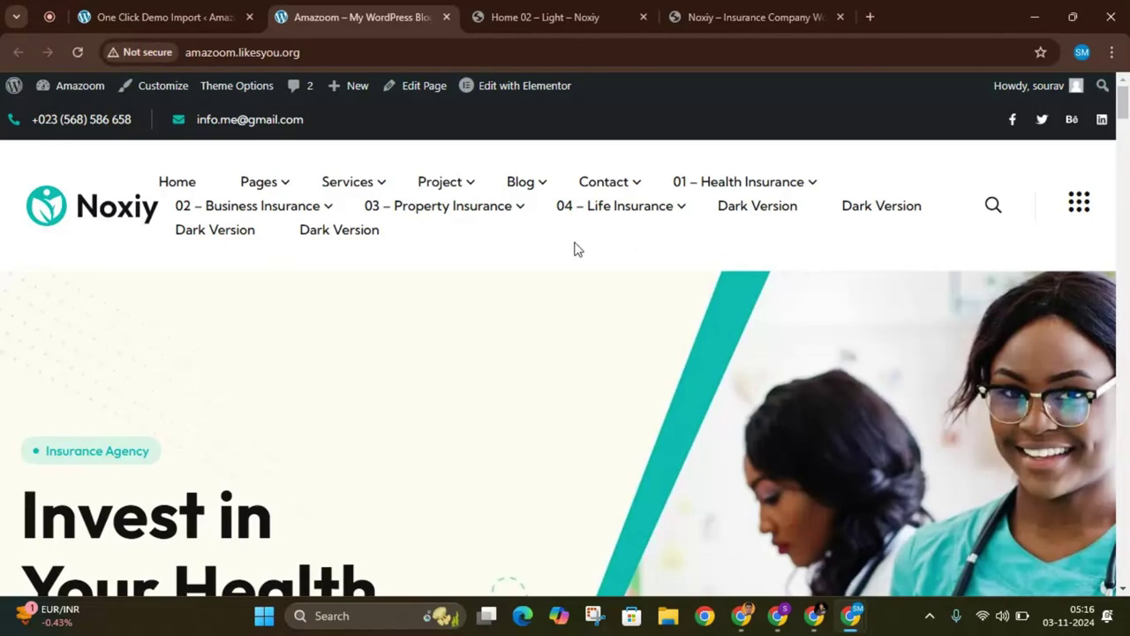
{"action": "scroll", "coordinate": [685, 354], "scroll_direction": "down", "scroll_amount": 5}
{"action": "scroll", "coordinate": [675, 364], "scroll_direction": "down", "scroll_amount": 5}
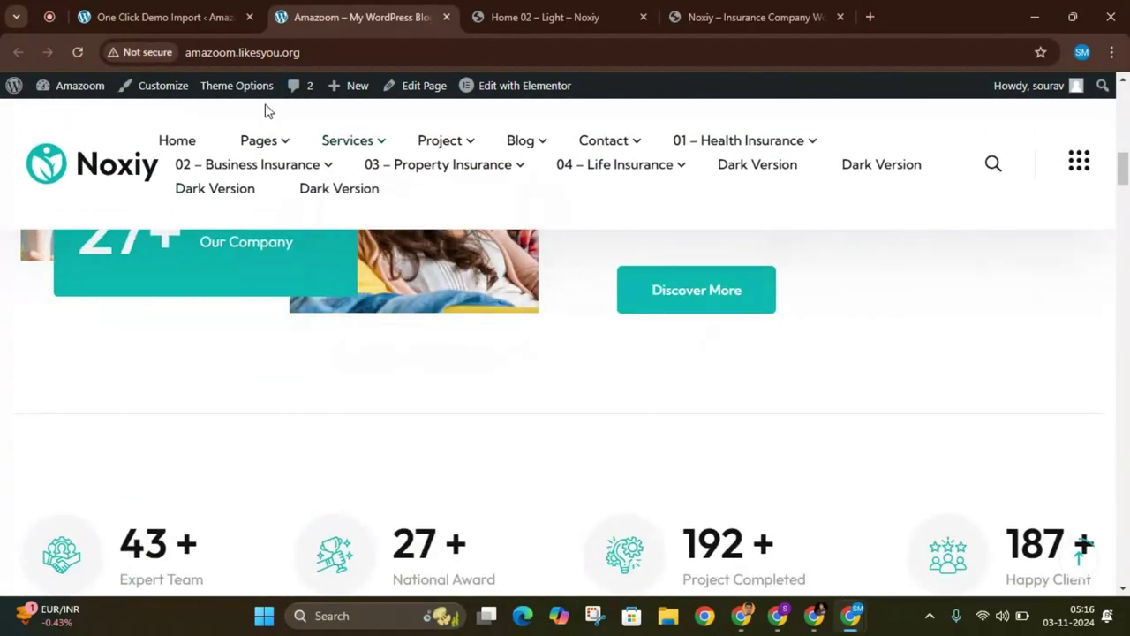
- Return to the WordPress dashboard and open Menu 1's structure in the menu editor
{"action": "left_click", "coordinate": [168, 16]}
{"action": "scroll", "coordinate": [48, 393], "scroll_direction": "down", "scroll_amount": 2}
{"action": "mouse_move", "coordinate": [48, 393]}
{"action": "mouse_move", "coordinate": [61, 364]}
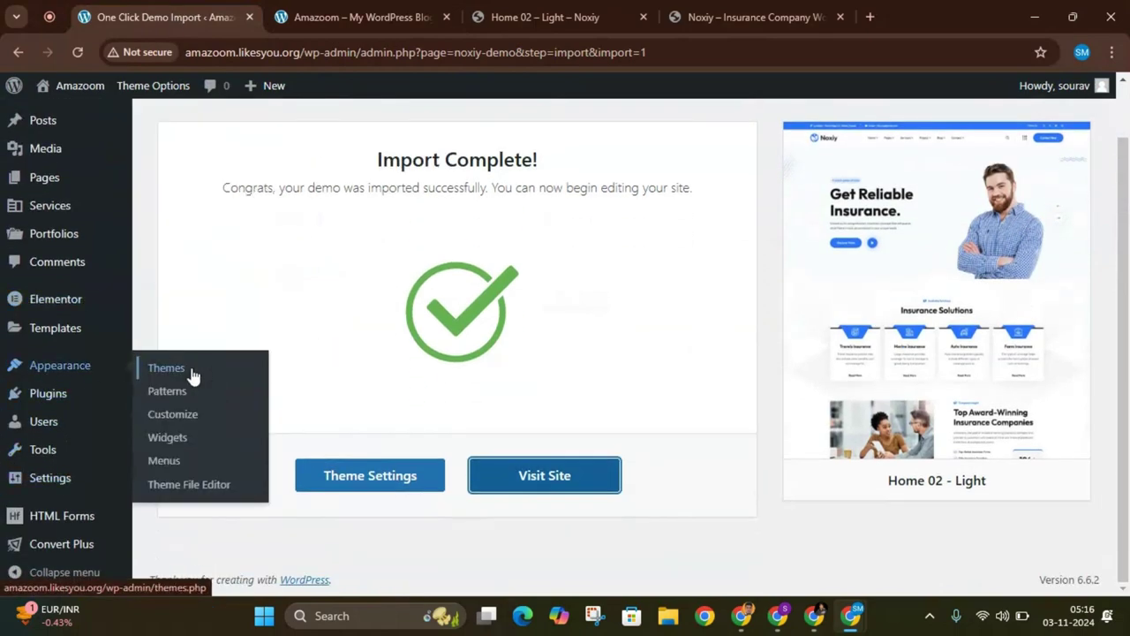
{"action": "left_click", "coordinate": [191, 374]}
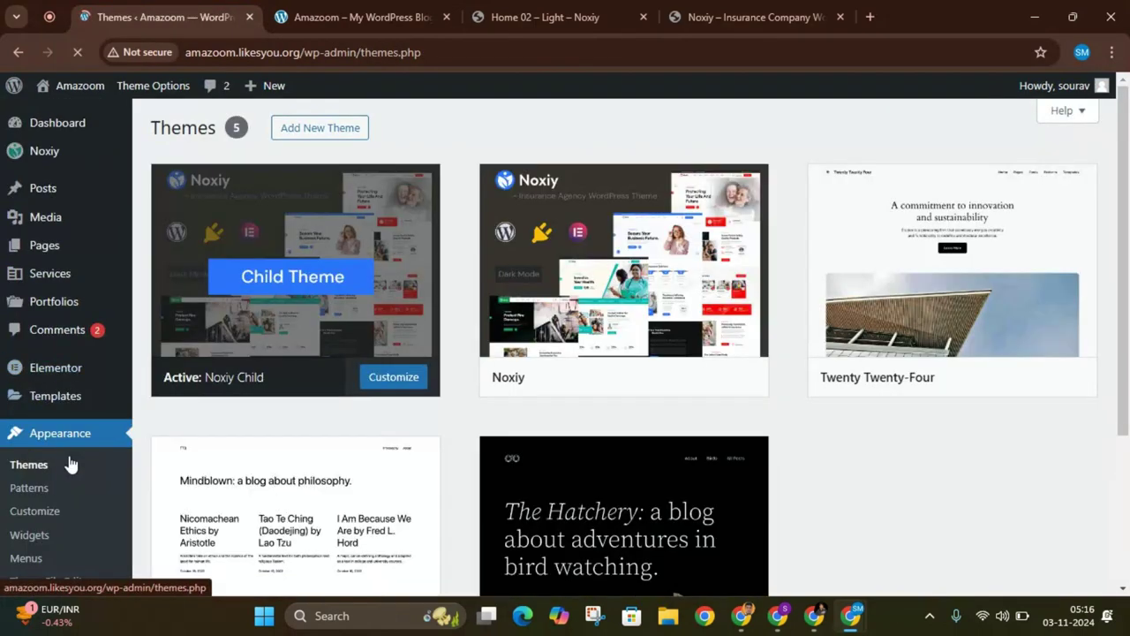
{"action": "scroll", "coordinate": [67, 442], "scroll_direction": "down", "scroll_amount": 3}
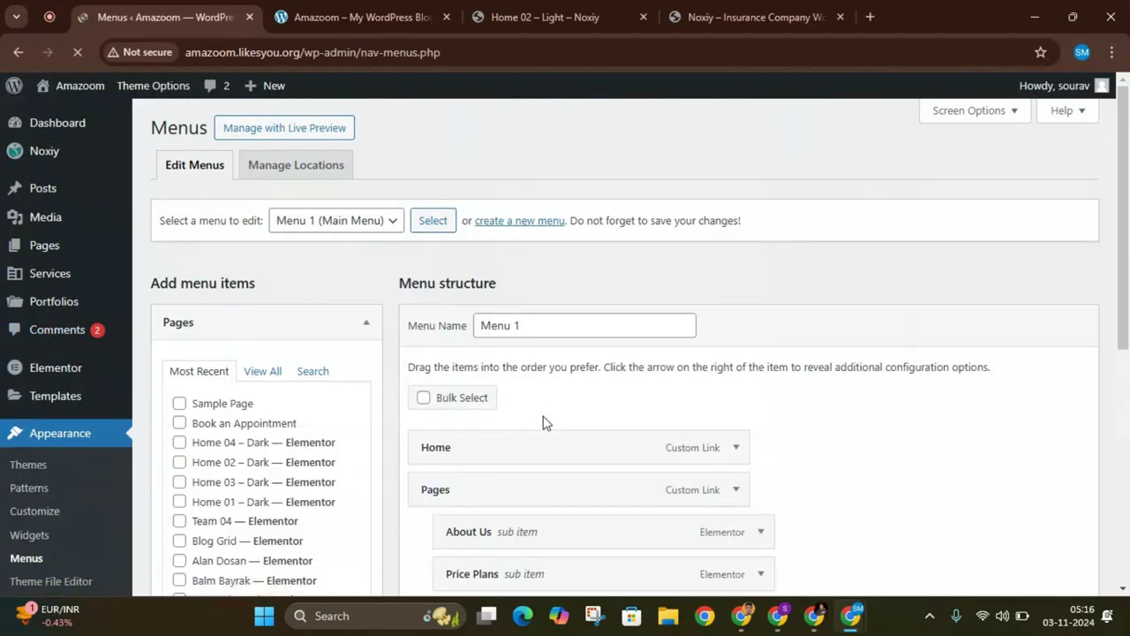
{"action": "scroll", "coordinate": [577, 394], "scroll_direction": "down", "scroll_amount": 20}
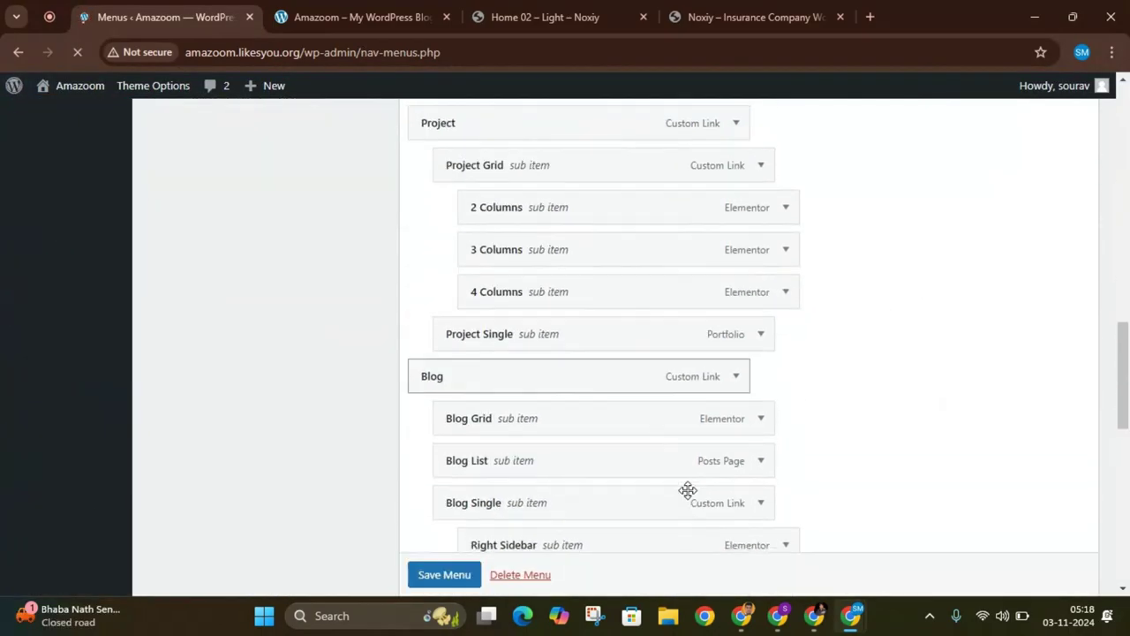
- Remove the surplus top-level Dark Version items at the end of Menu 1
{"action": "scroll", "coordinate": [688, 490], "scroll_direction": "down", "scroll_amount": 3}
{"action": "left_click", "coordinate": [735, 300]}
{"action": "scroll", "coordinate": [485, 343], "scroll_direction": "down", "scroll_amount": 2}
{"action": "left_click", "coordinate": [433, 296]}
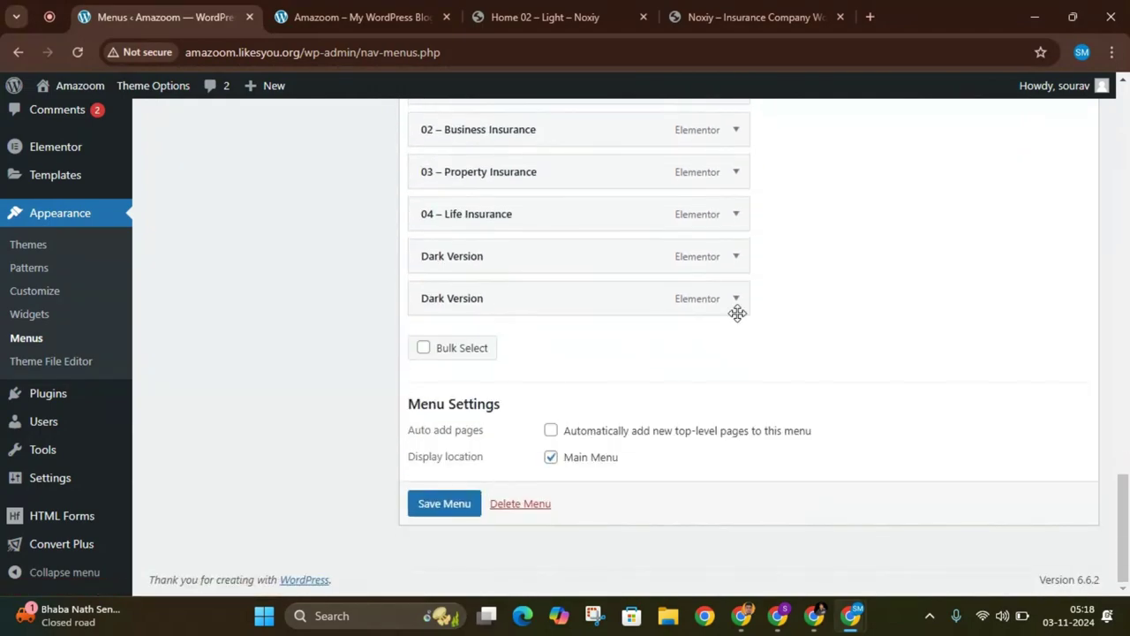
{"action": "left_click", "coordinate": [733, 300]}
{"action": "left_click", "coordinate": [436, 450]}
{"action": "left_click", "coordinate": [735, 299]}
{"action": "left_click", "coordinate": [441, 450]}
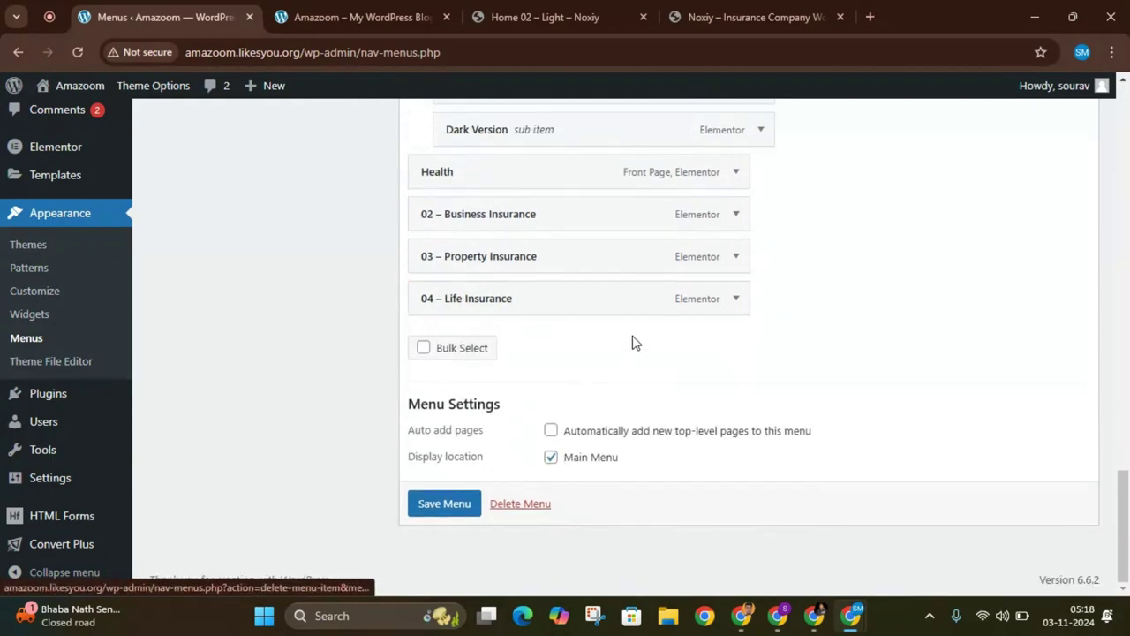
- Remove the 04 – Life Insurance, 03 – Property Insurance, 02 – Business Insurance and Health items from Menu 1
{"action": "left_click", "coordinate": [737, 298]}
{"action": "left_click", "coordinate": [435, 452]}
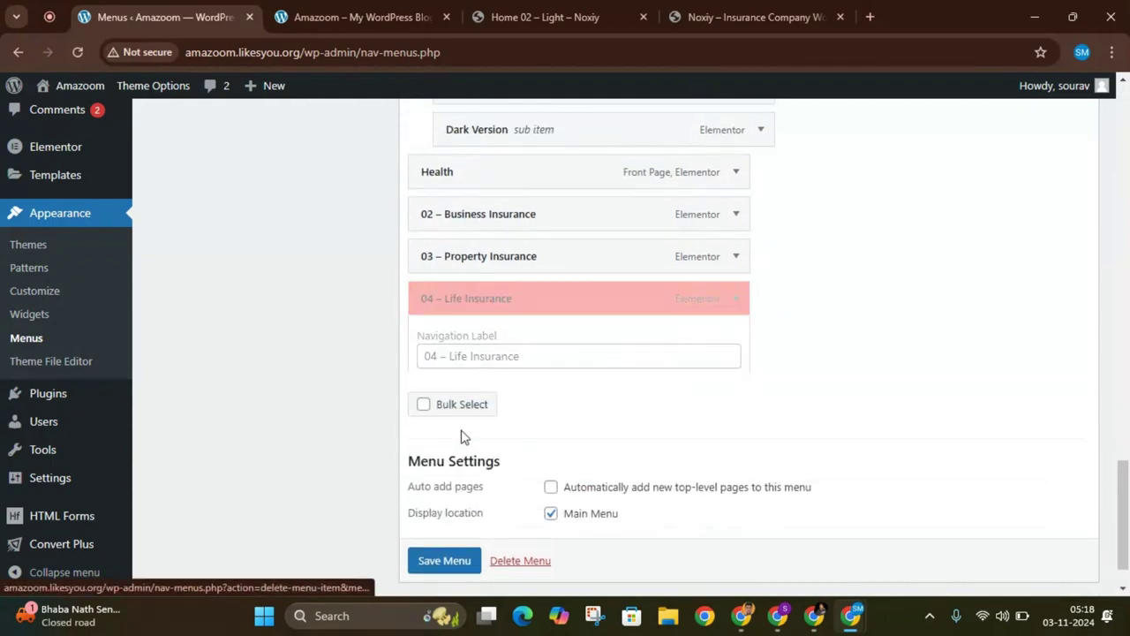
{"action": "left_click", "coordinate": [735, 298]}
{"action": "left_click", "coordinate": [436, 450]}
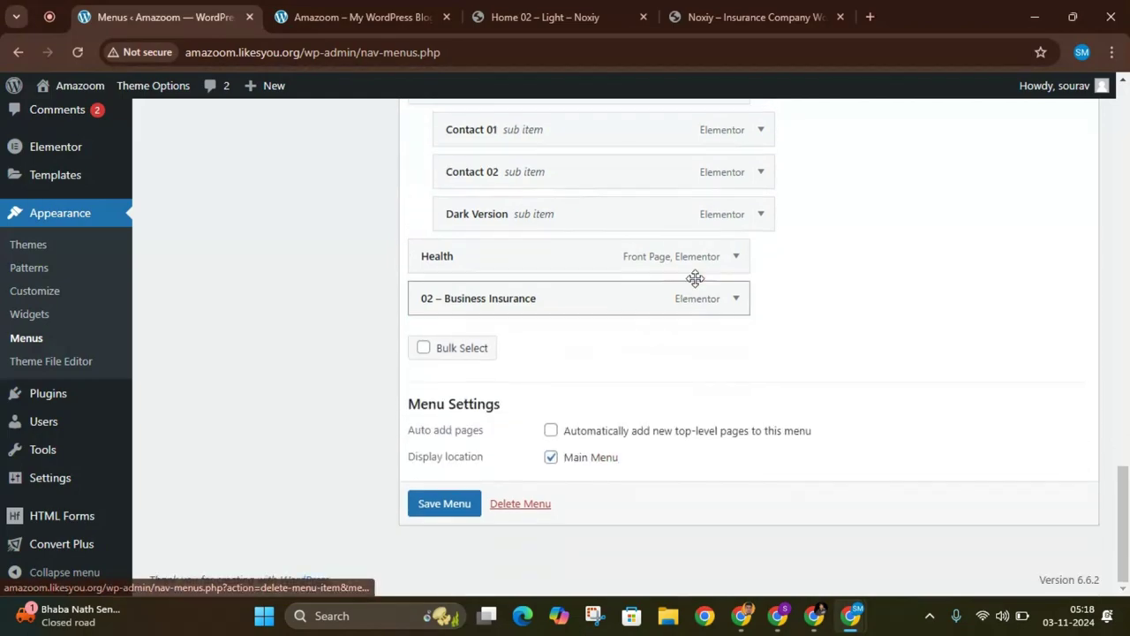
{"action": "left_click", "coordinate": [737, 298]}
{"action": "left_click", "coordinate": [435, 449]}
{"action": "left_click", "coordinate": [737, 297]}
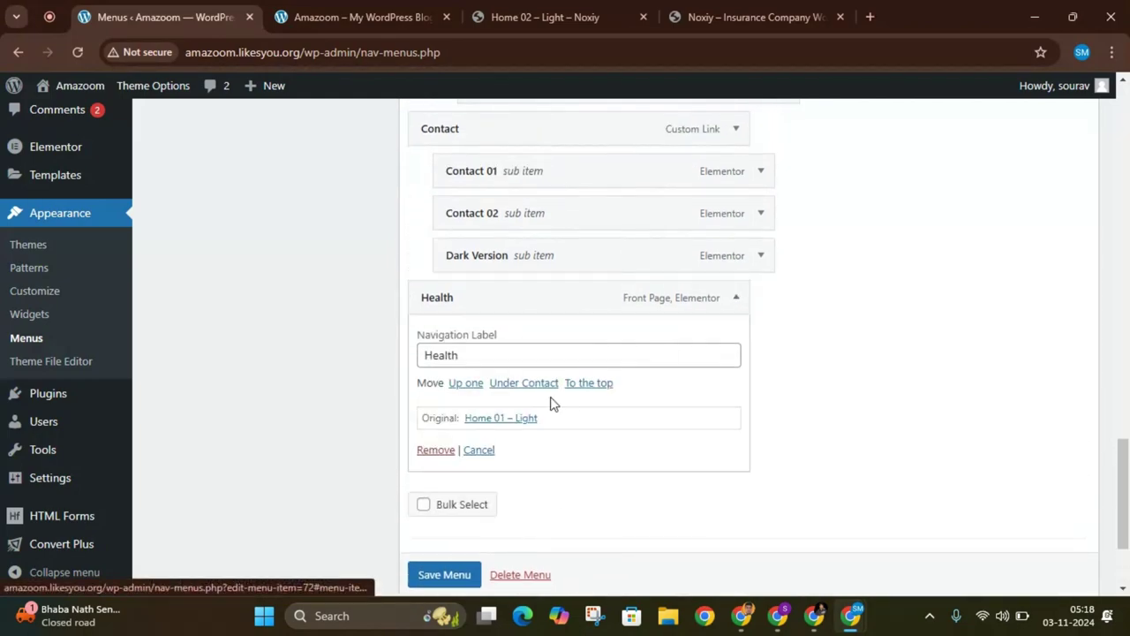
{"action": "left_click", "coordinate": [421, 453]}
- Check the remaining items in Menu 1 and save the menu
{"action": "scroll", "coordinate": [613, 415], "scroll_direction": "up", "scroll_amount": 15}
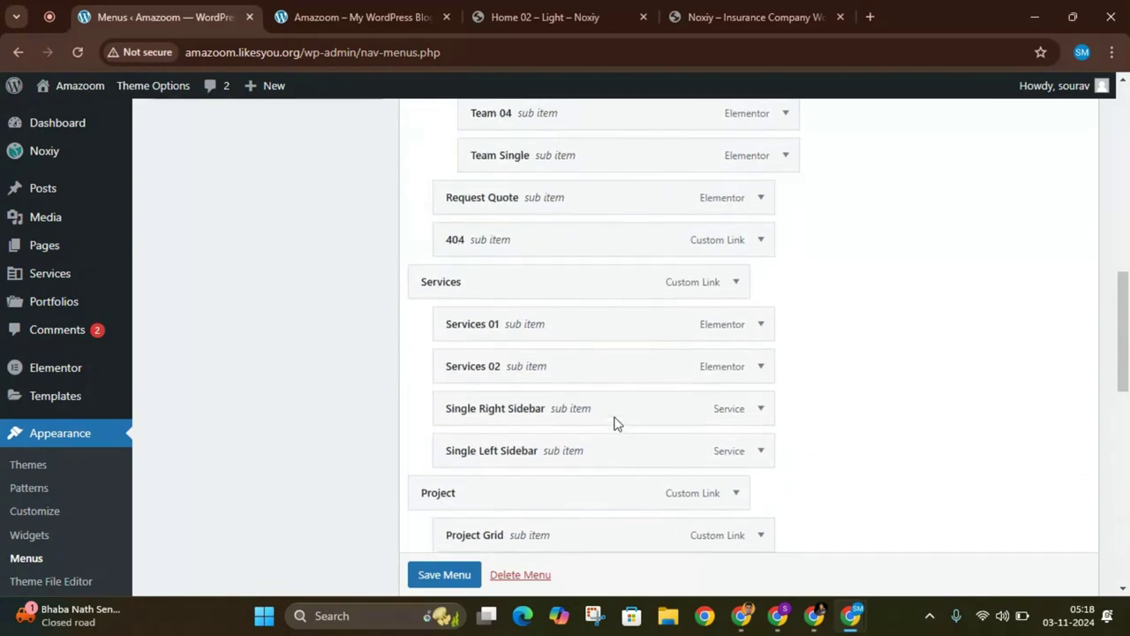
{"action": "scroll", "coordinate": [614, 416], "scroll_direction": "down", "scroll_amount": 15}
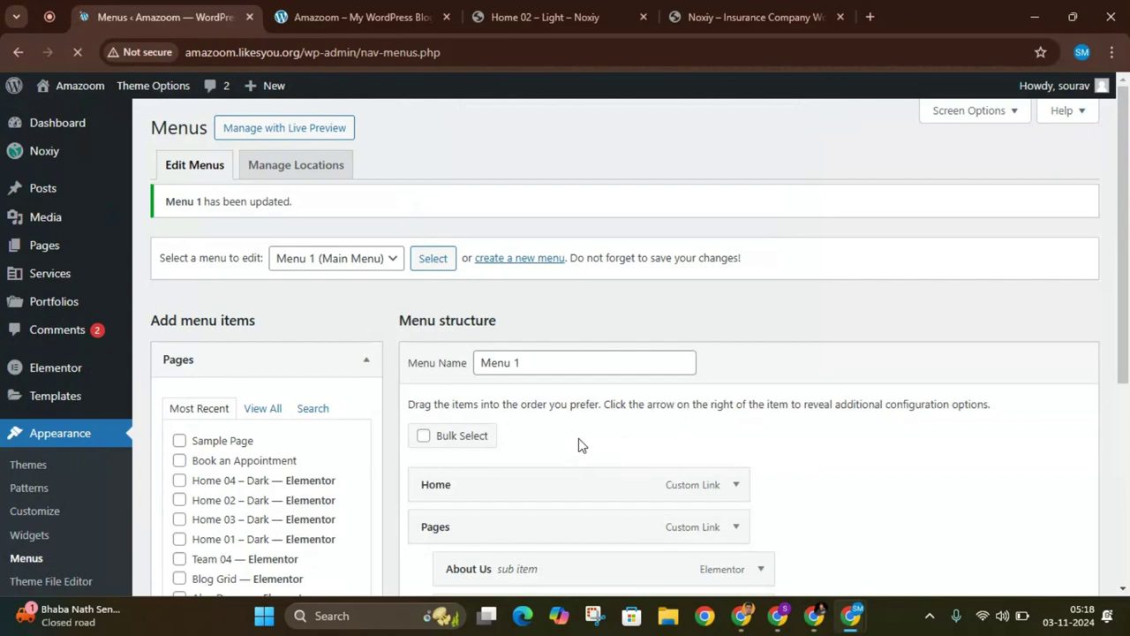
{"action": "scroll", "coordinate": [585, 459], "scroll_direction": "down", "scroll_amount": 10}
{"action": "scroll", "coordinate": [623, 482], "scroll_direction": "down", "scroll_amount": 5}
{"action": "scroll", "coordinate": [619, 442], "scroll_direction": "up", "scroll_amount": 5}
- Reload the live site and review the cleaned-up header menu and the home page down to the footer
{"action": "left_click", "coordinate": [331, 13]}
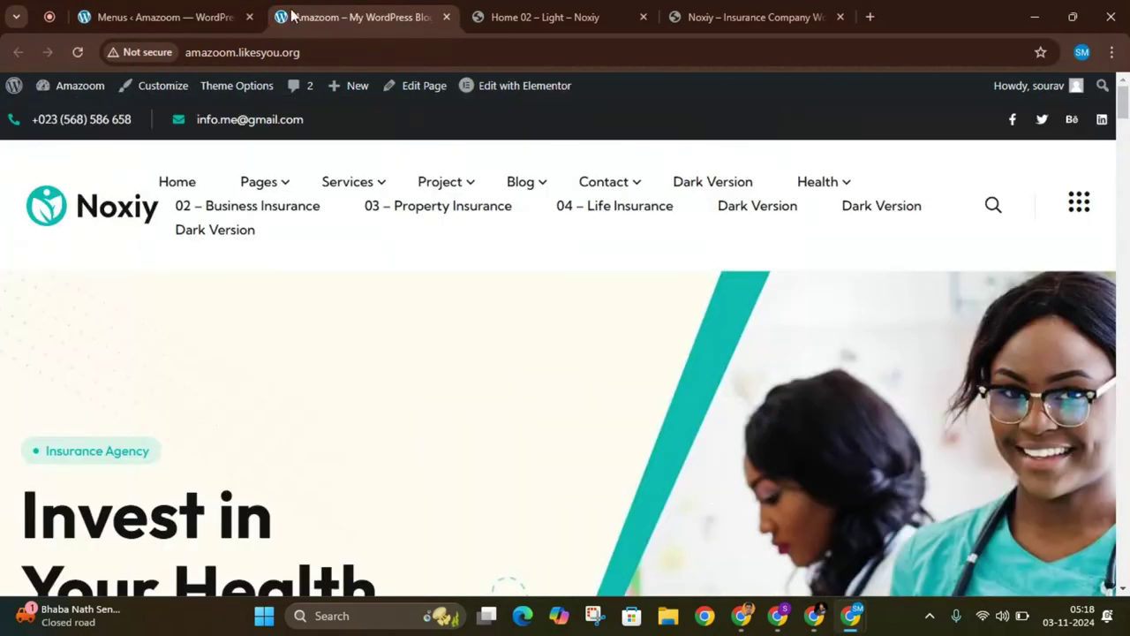
{"action": "left_click", "coordinate": [84, 51]}
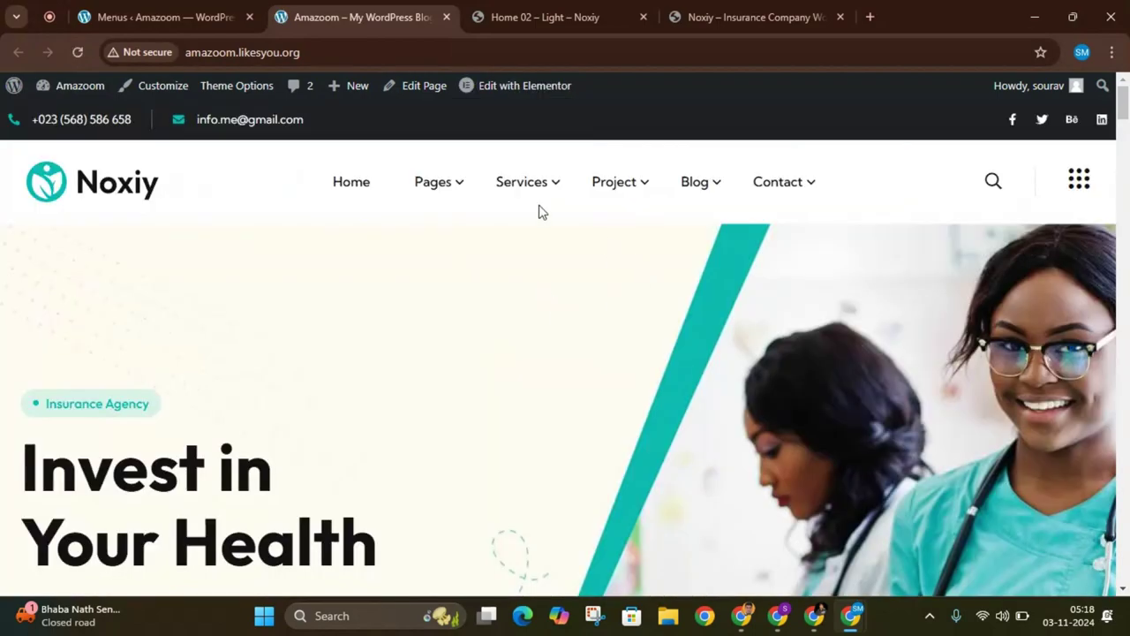
{"action": "scroll", "coordinate": [594, 385], "scroll_direction": "down", "scroll_amount": 10}
{"action": "scroll", "coordinate": [596, 393], "scroll_direction": "down", "scroll_amount": 15}
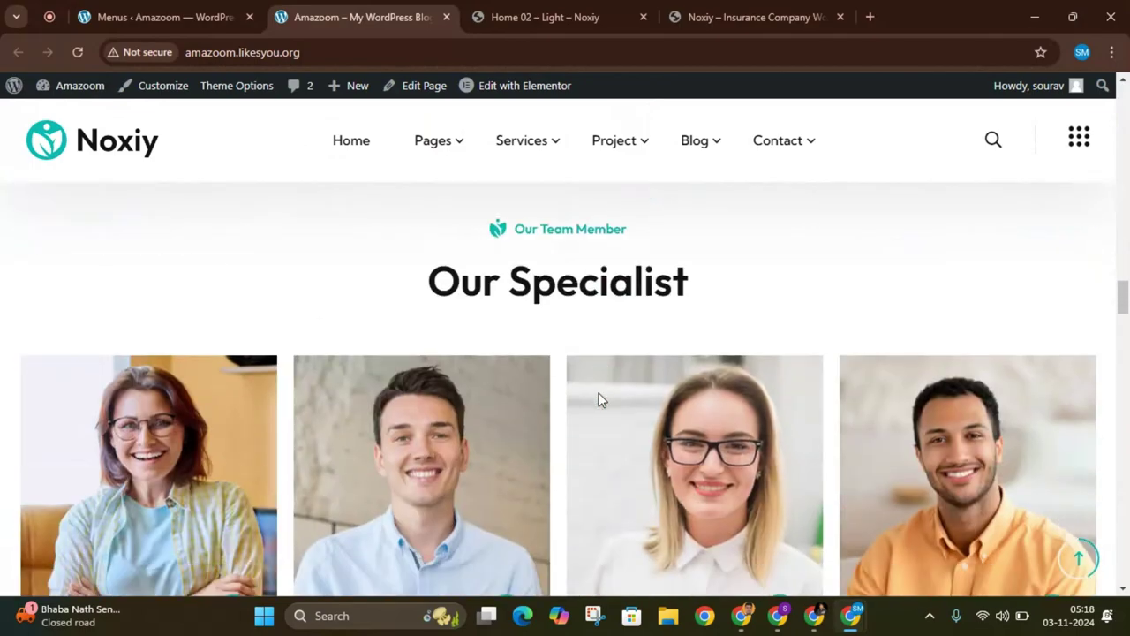
{"action": "scroll", "coordinate": [598, 400], "scroll_direction": "down", "scroll_amount": 15}
{"action": "scroll", "coordinate": [731, 424], "scroll_direction": "down", "scroll_amount": 15}
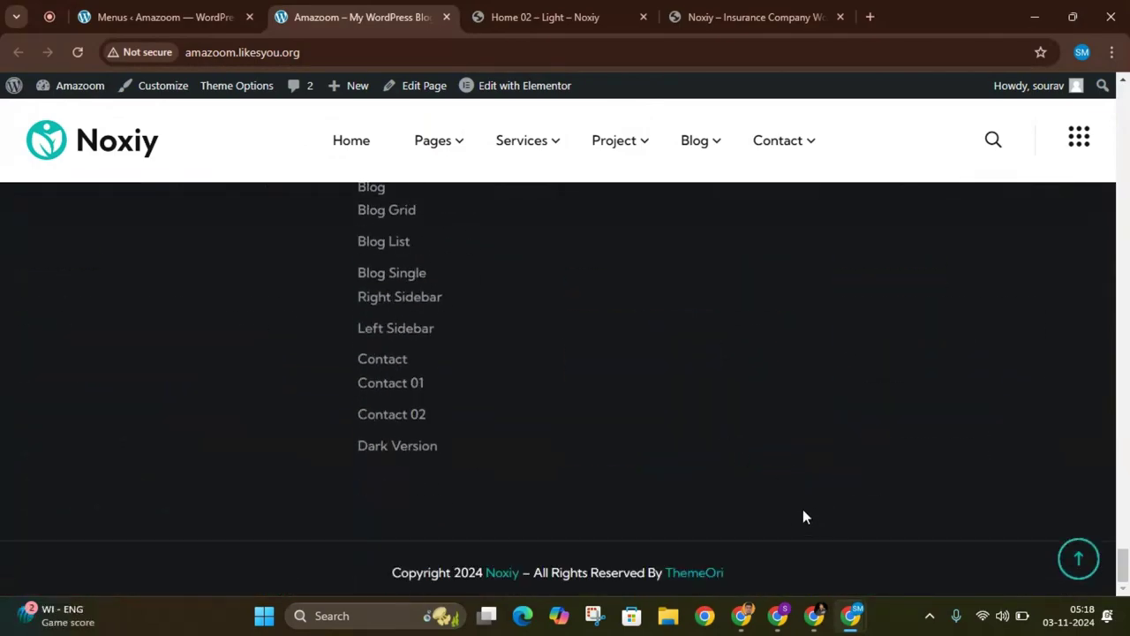
{"action": "left_click", "coordinate": [1078, 562]}
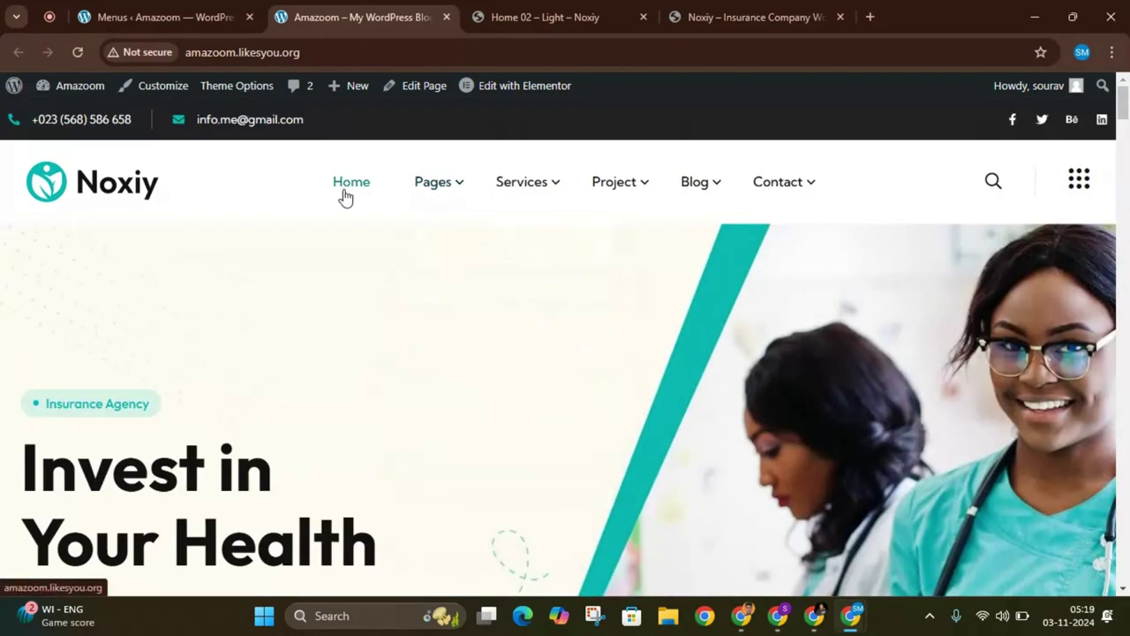
- Open the list of all pages and view the Home 01 – Light page in a new tab
{"action": "left_click", "coordinate": [197, 9]}
{"action": "mouse_move", "coordinate": [42, 245]}
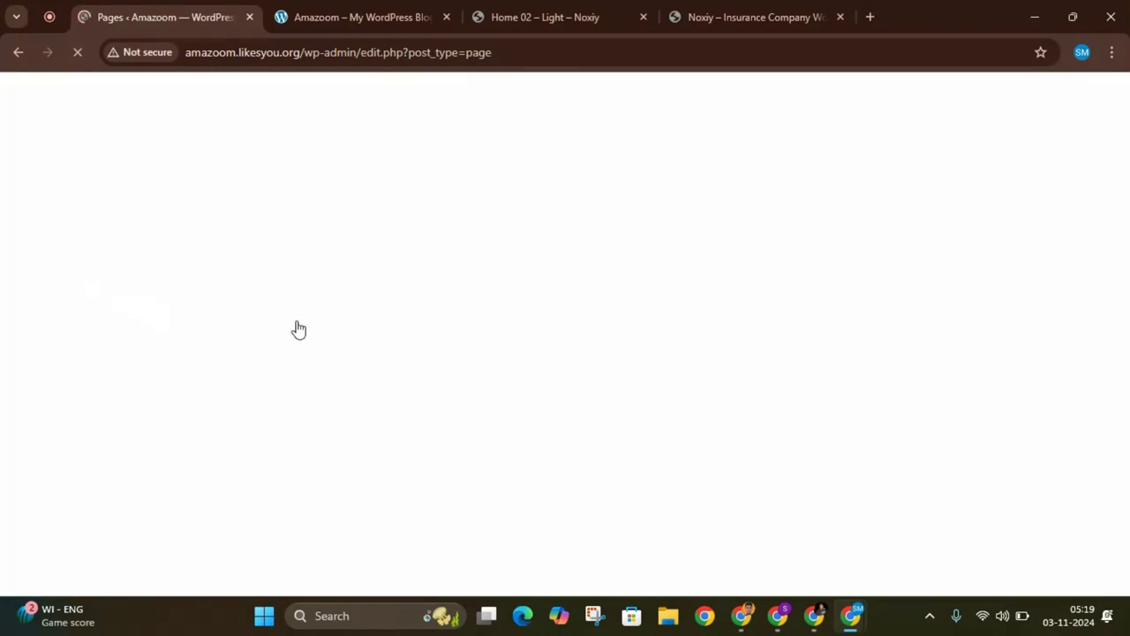
{"action": "scroll", "coordinate": [299, 330], "scroll_direction": "down", "scroll_amount": 10}
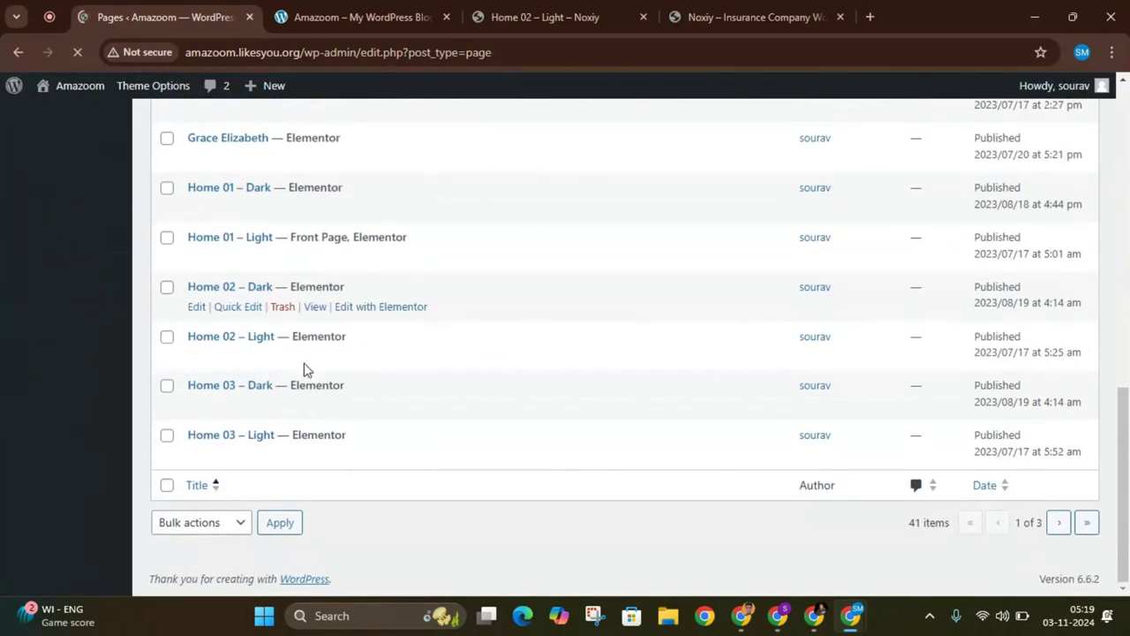
{"action": "scroll", "coordinate": [358, 278], "scroll_direction": "up", "scroll_amount": 1}
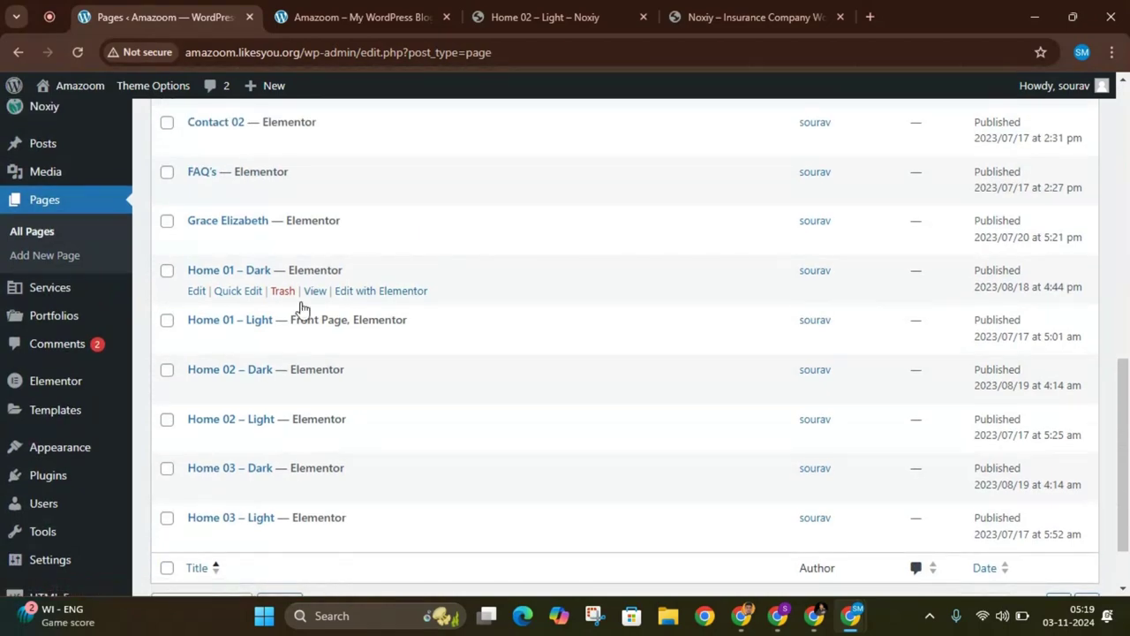
{"action": "right_click", "coordinate": [315, 349]}
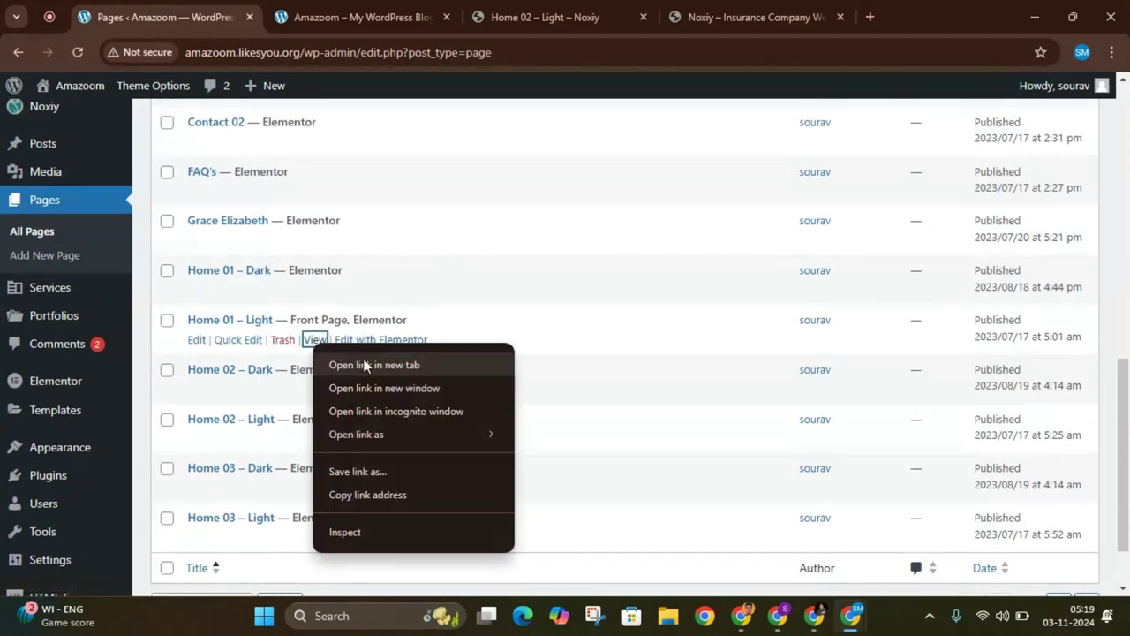
{"action": "left_click", "coordinate": [366, 366]}
{"action": "left_click", "coordinate": [481, 10]}
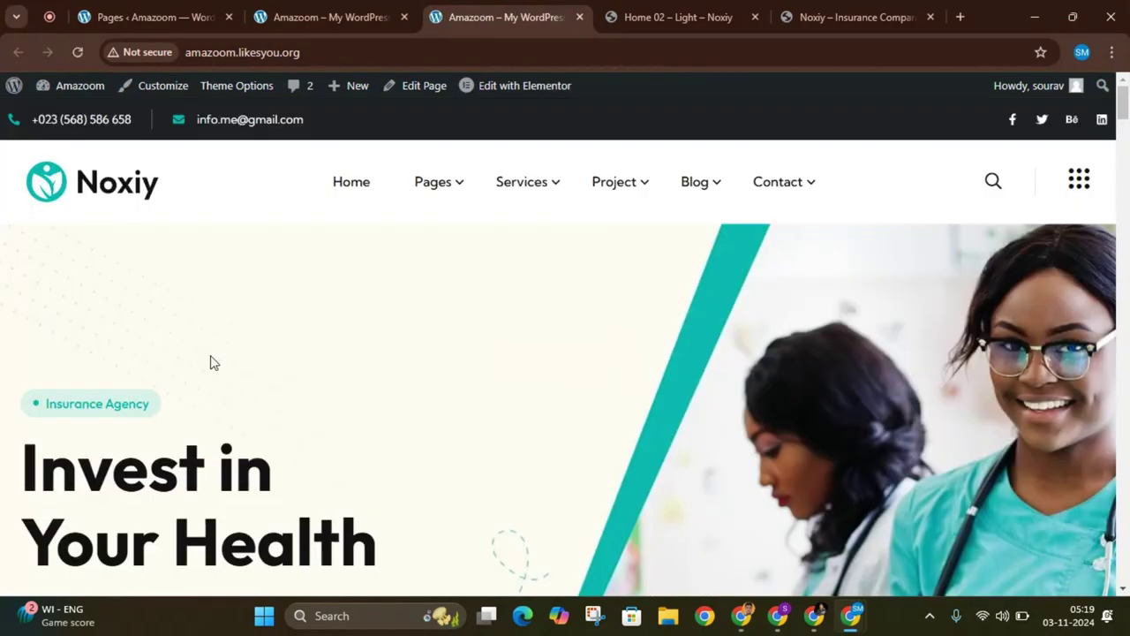
{"action": "scroll", "coordinate": [517, 380], "scroll_direction": "down", "scroll_amount": 15}
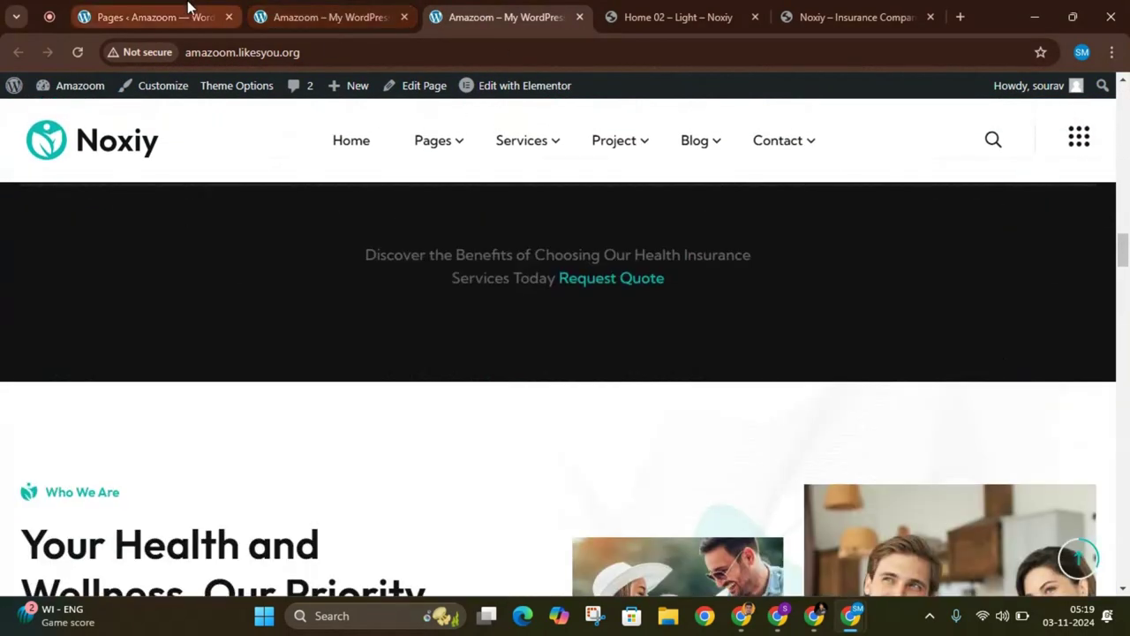
- View the Home 02 – Light page from the pages list in a new tab and examine its sections
{"action": "left_click", "coordinate": [189, 13]}
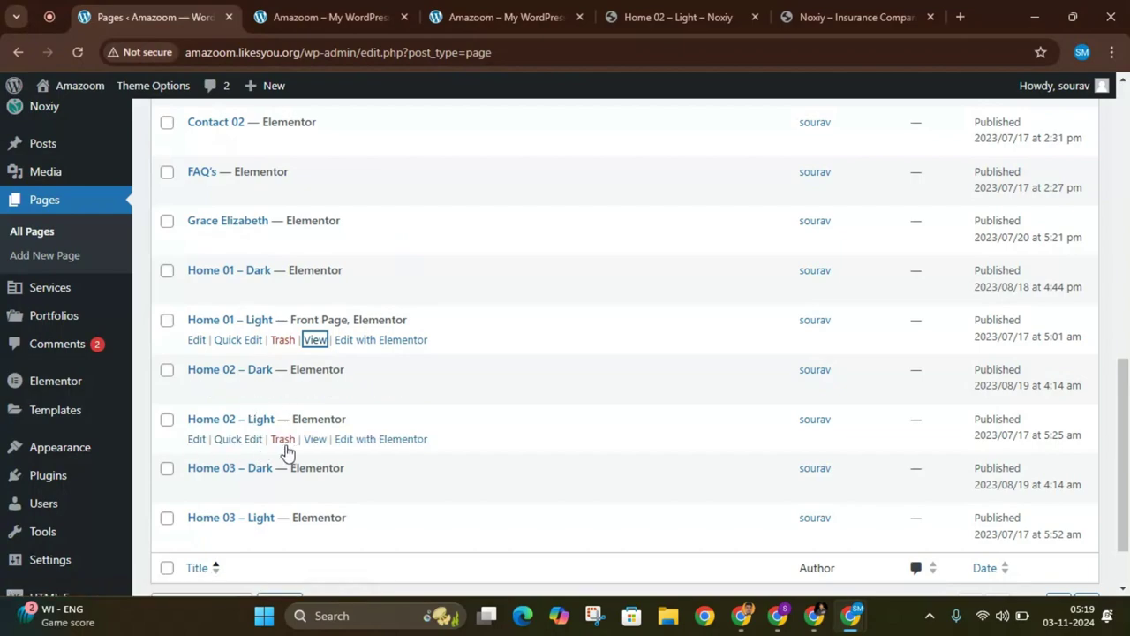
{"action": "right_click", "coordinate": [318, 441]}
{"action": "left_click", "coordinate": [375, 248]}
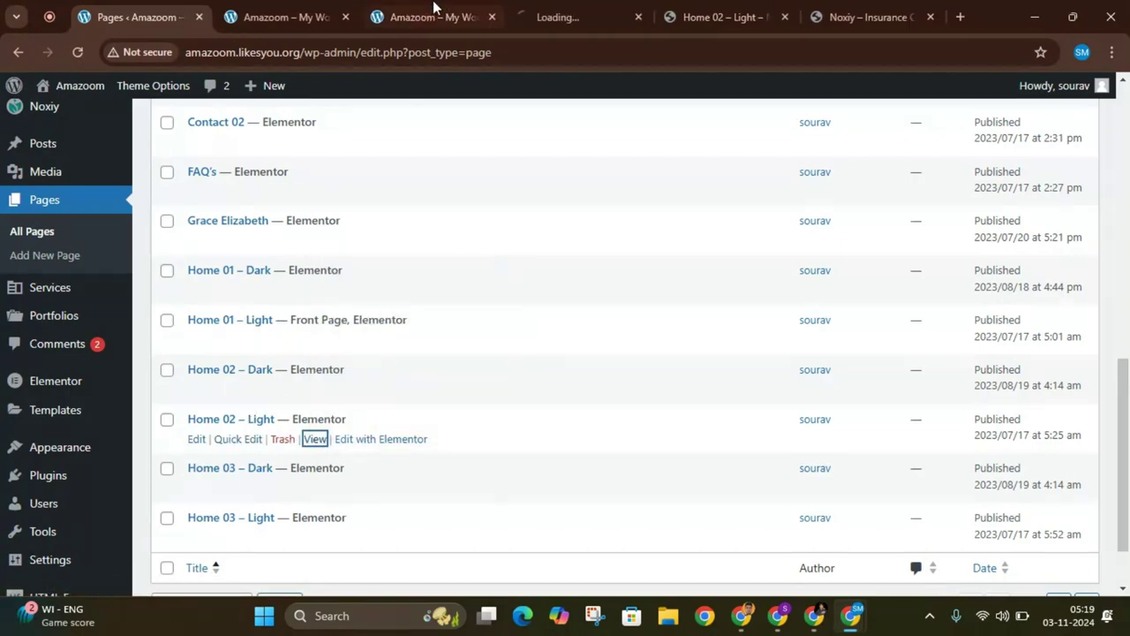
{"action": "left_click", "coordinate": [586, 9]}
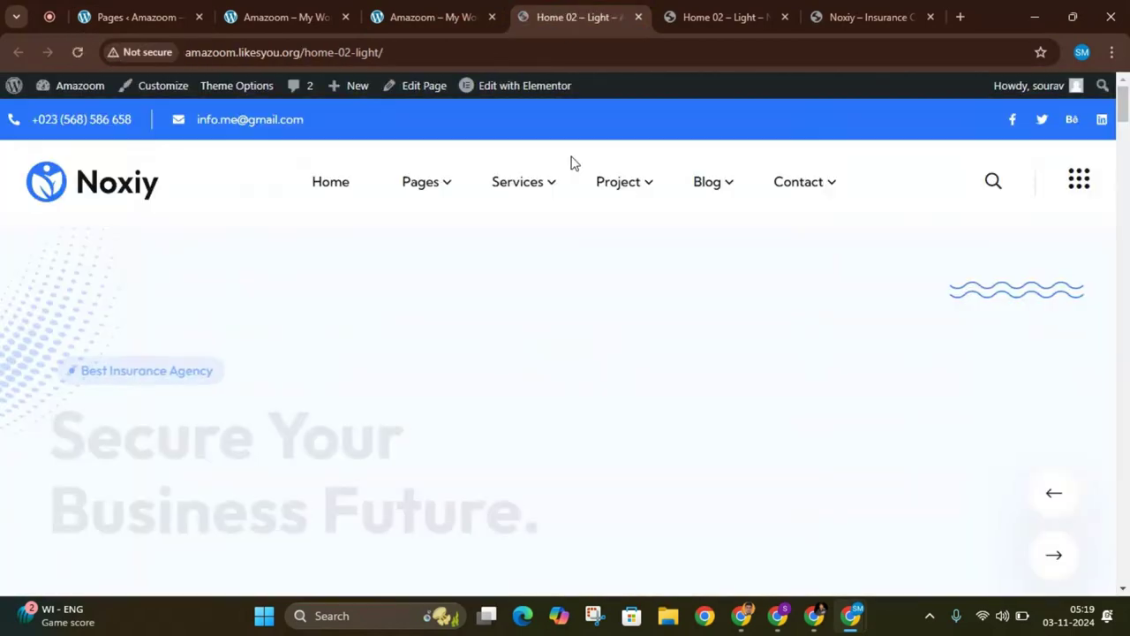
{"action": "scroll", "coordinate": [756, 300], "scroll_direction": "down", "scroll_amount": 2}
{"action": "scroll", "coordinate": [777, 304], "scroll_direction": "down", "scroll_amount": 8}
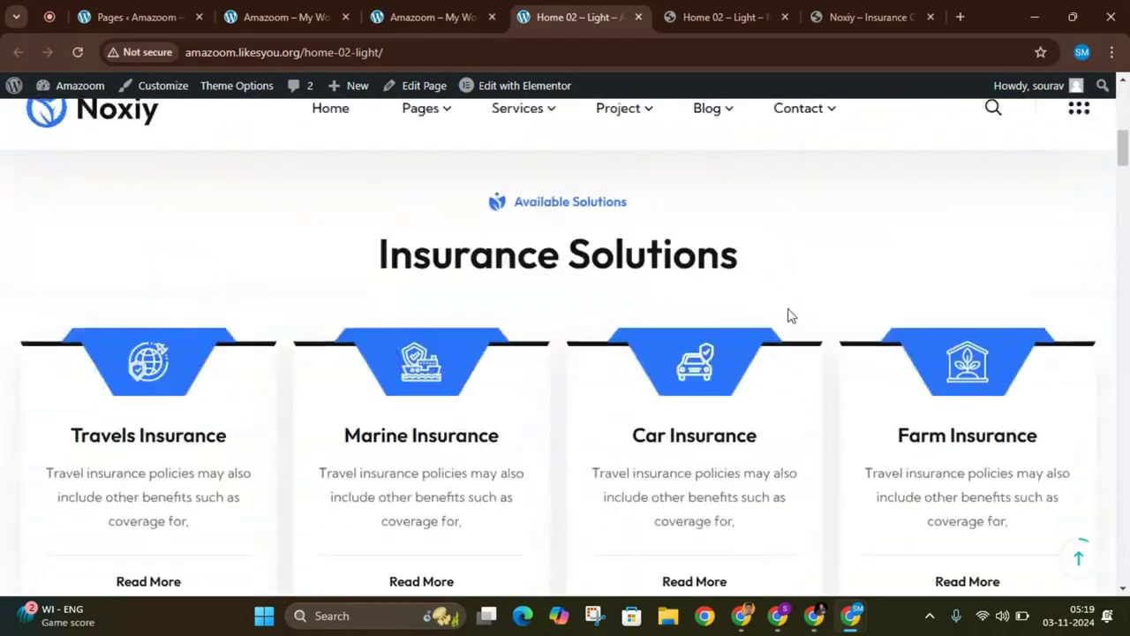
{"action": "scroll", "coordinate": [548, 353], "scroll_direction": "up", "scroll_amount": 4}
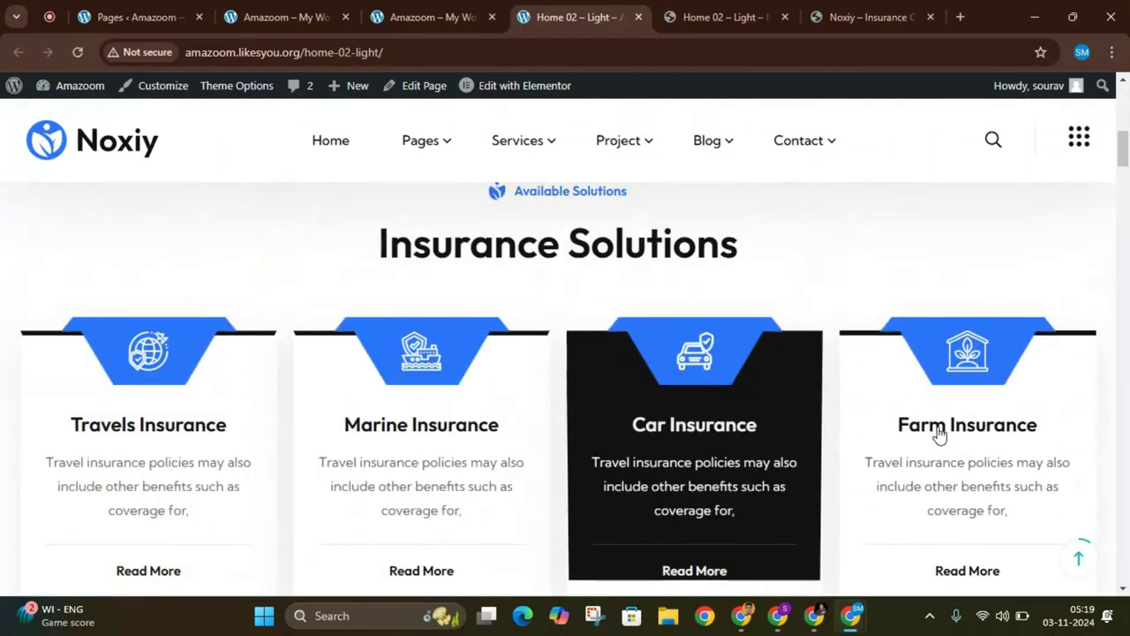
{"action": "scroll", "coordinate": [517, 465], "scroll_direction": "down", "scroll_amount": 15}
{"action": "scroll", "coordinate": [548, 463], "scroll_direction": "down", "scroll_amount": 15}
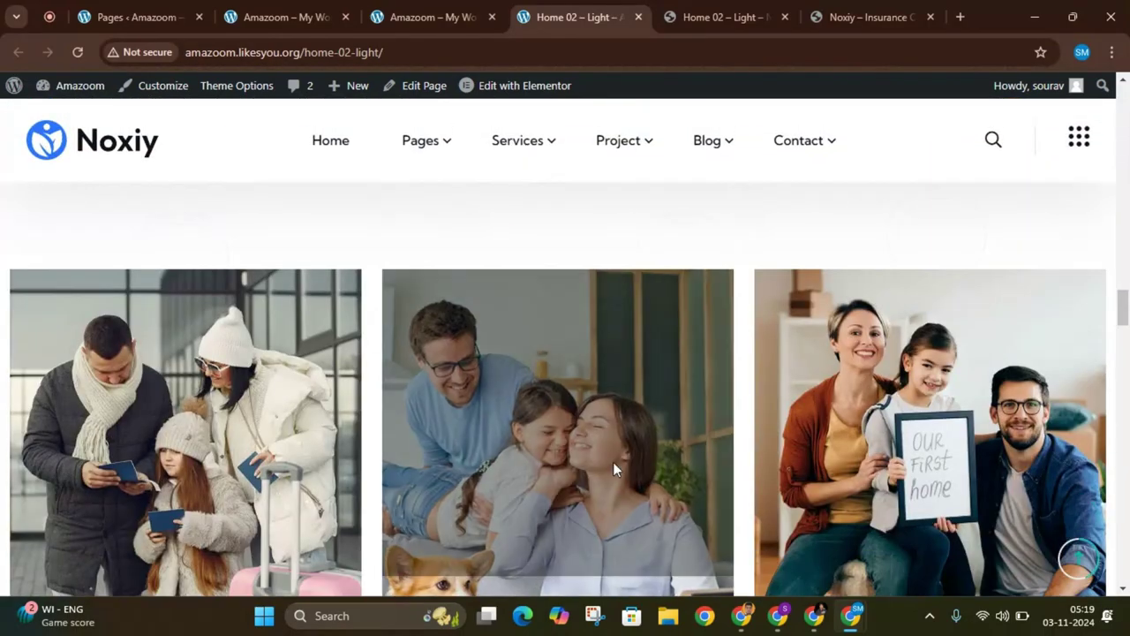